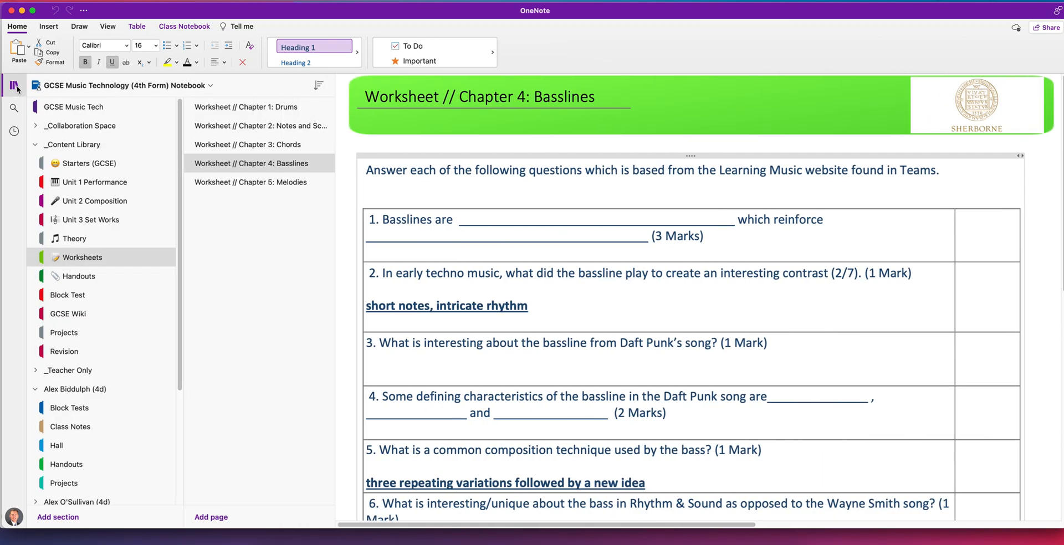
Open the Worksheets section at Chapter 4: Basslines and hide the notebook navigation to read the worksheet questions.
click(120, 204)
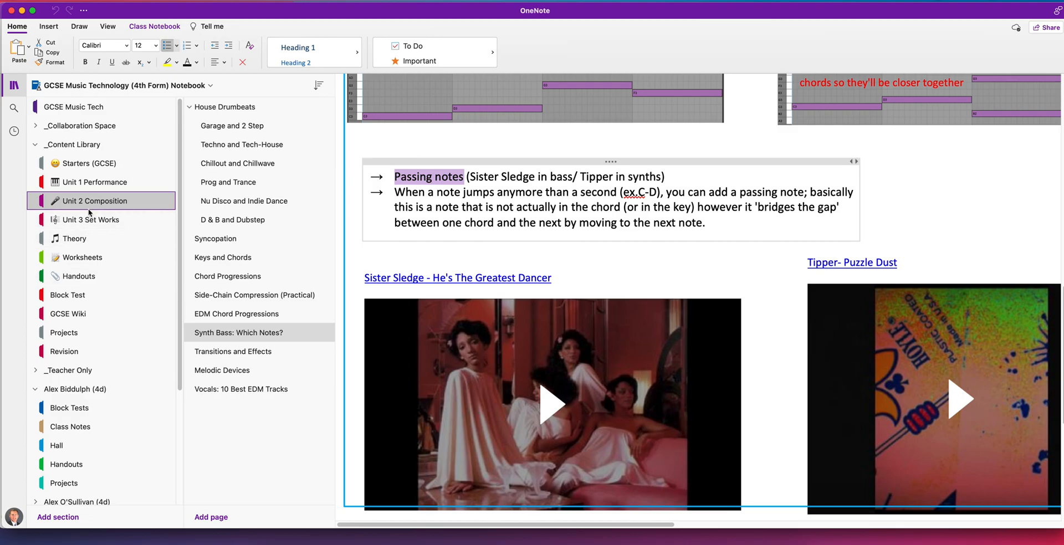
click(93, 257)
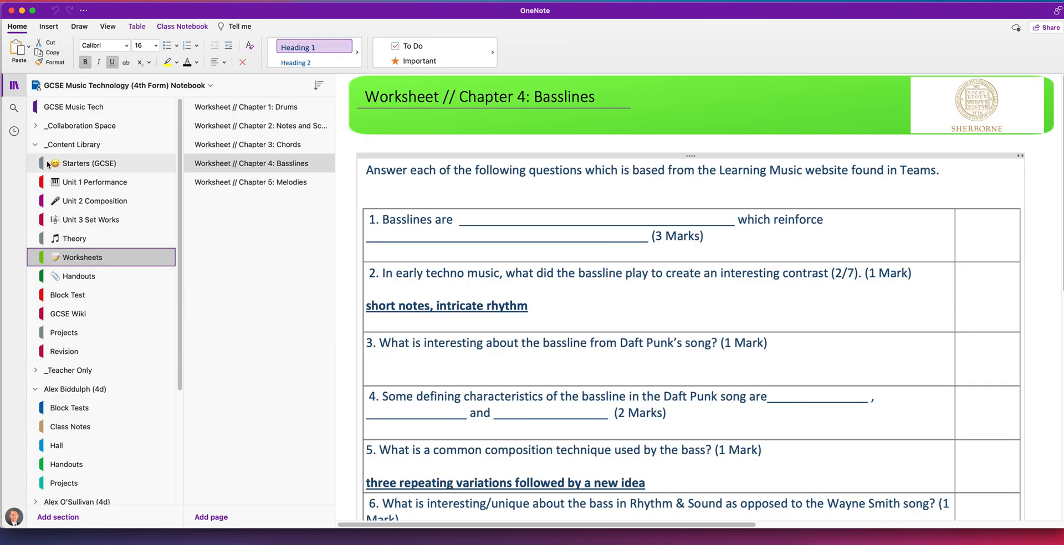
click(15, 86)
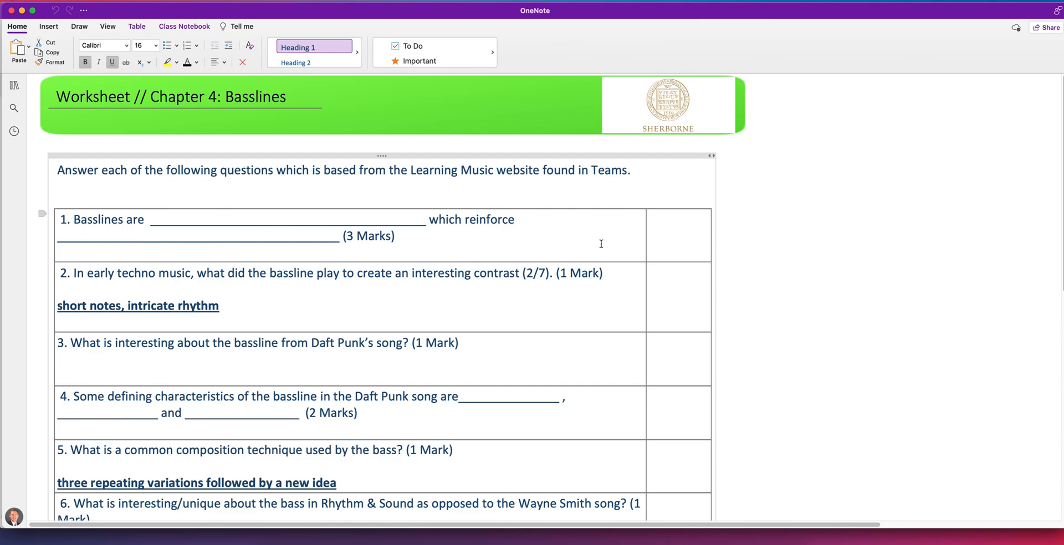
scroll(812, 303, down, 5)
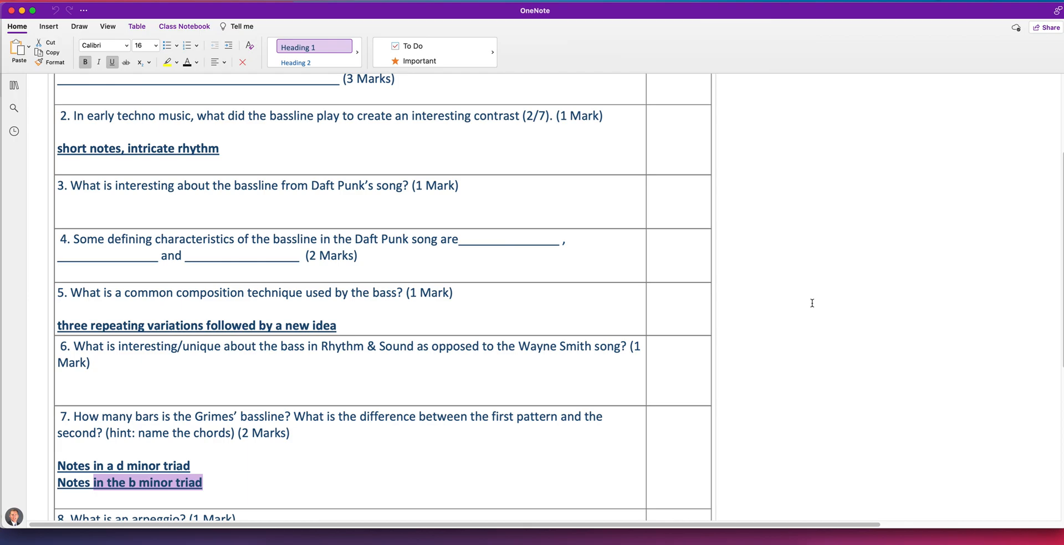
Switch to Safari, reopen the "Good Life" lesson in the Basslines chapter, and examine how its bassline is put together.
key(super+Tab)
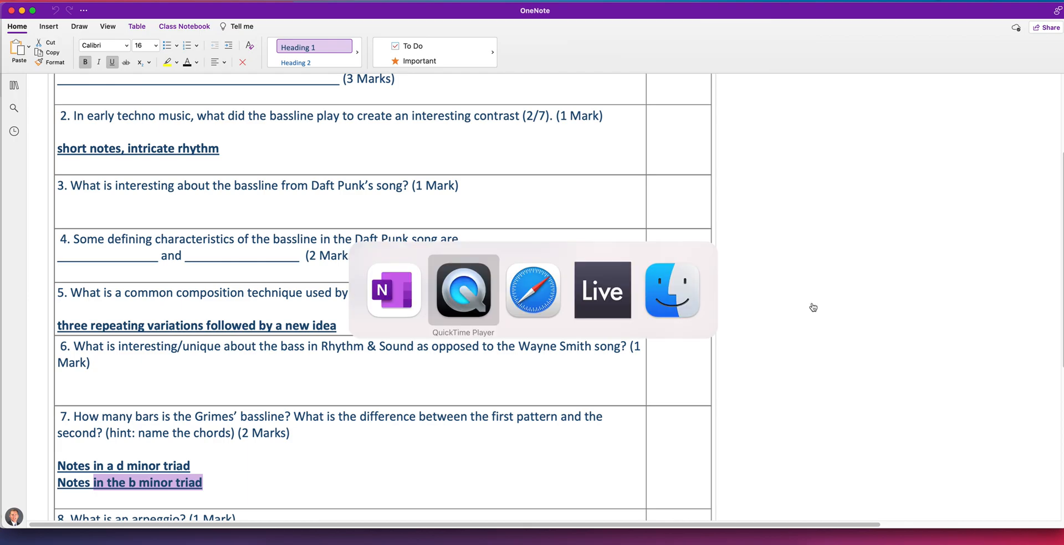
key(super+Tab)
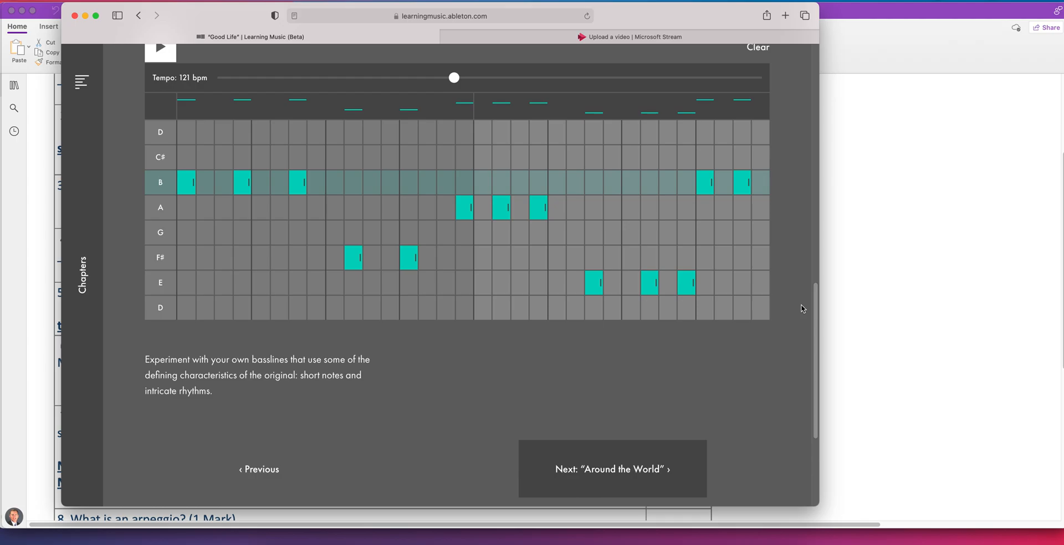
scroll(803, 309, up, 5)
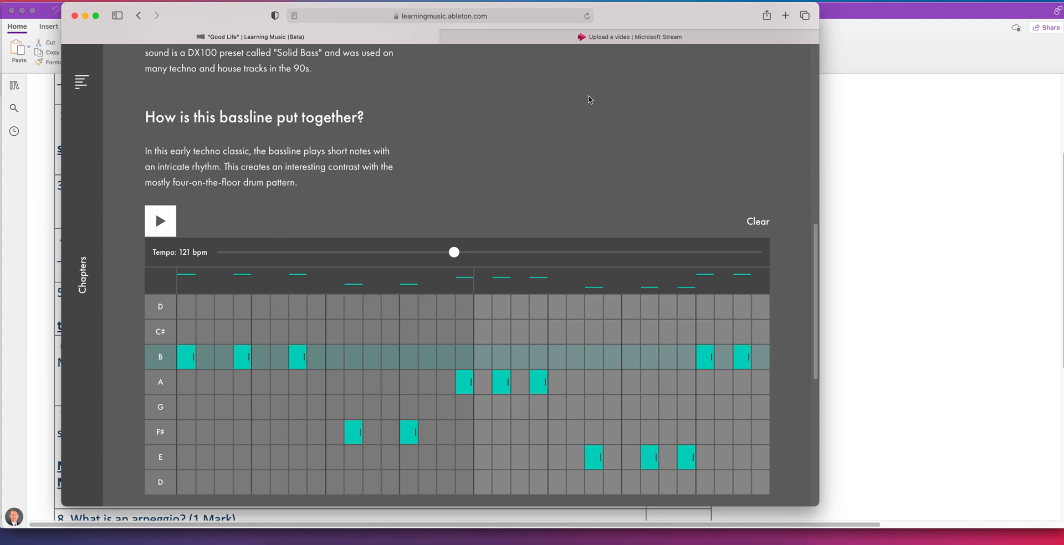
click(81, 82)
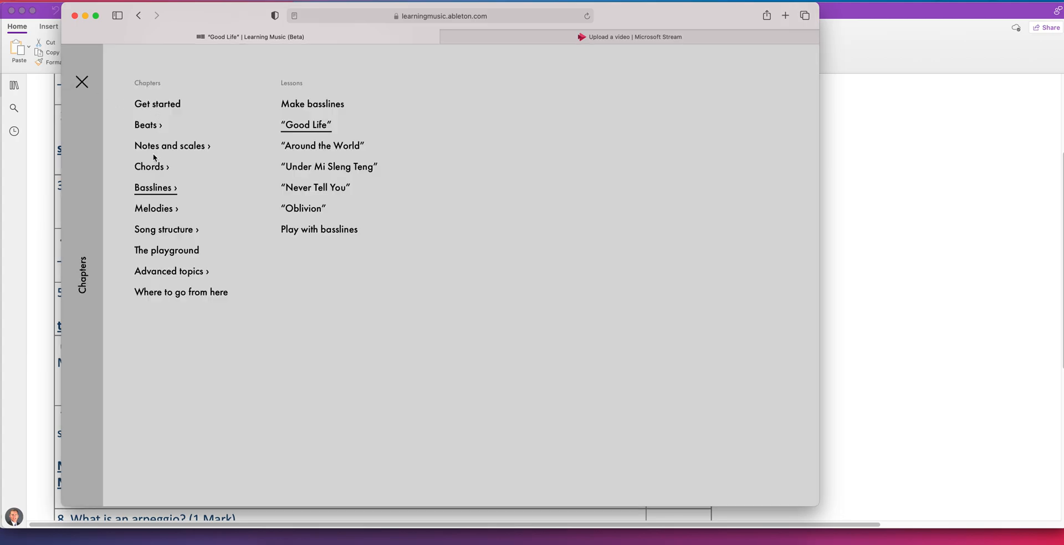
click(325, 127)
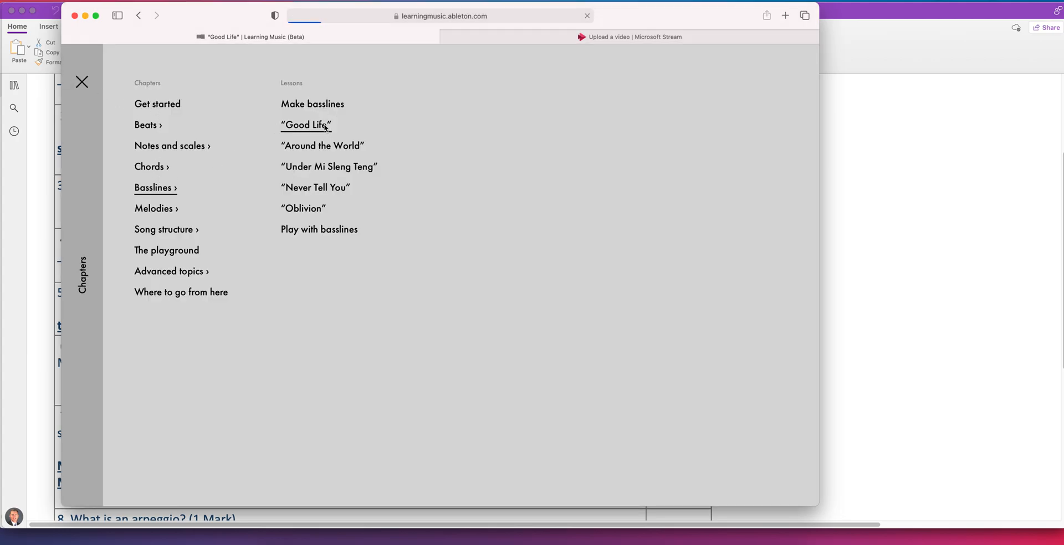
scroll(766, 172, down, 6)
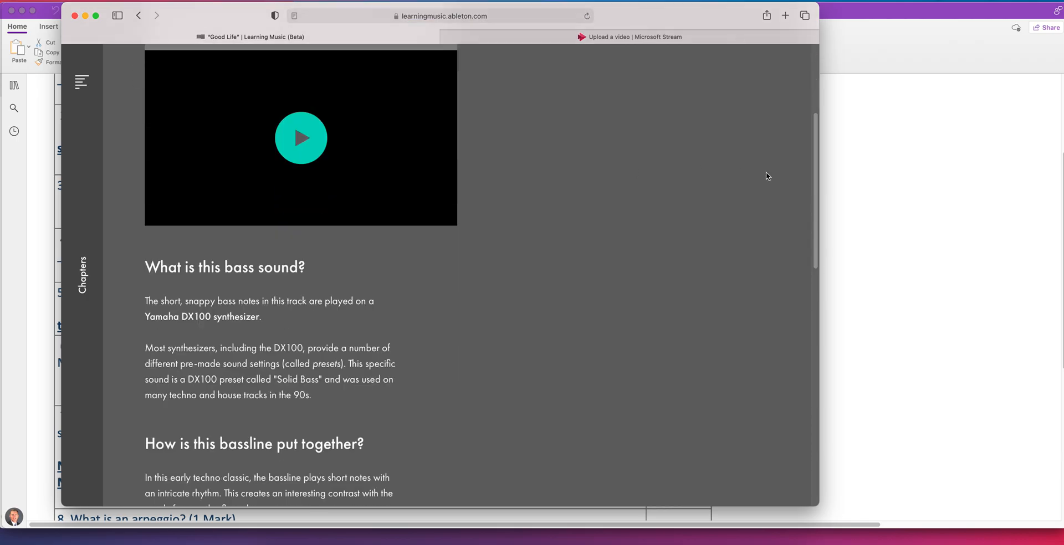
scroll(766, 169, down, 5)
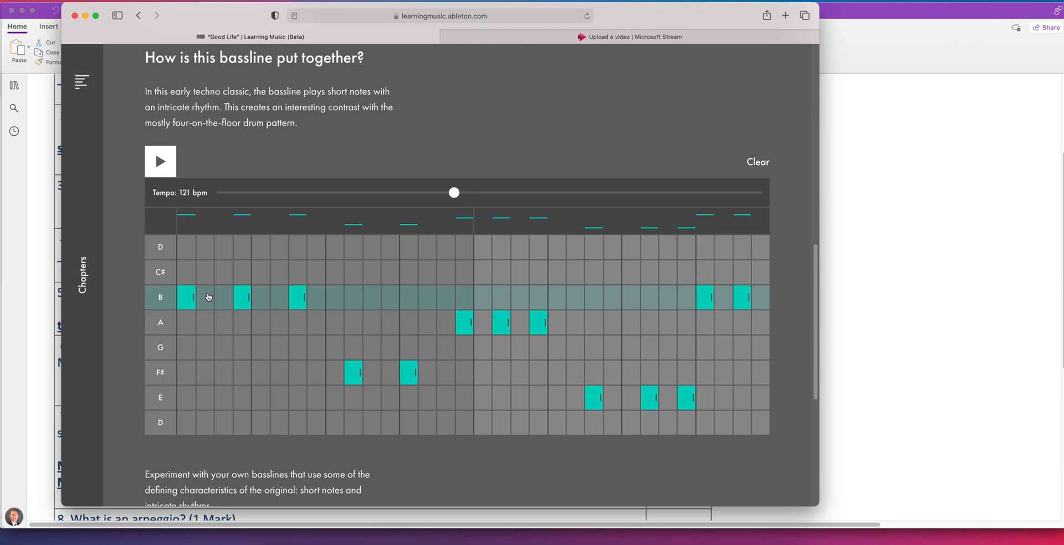
Switch to Ableton Live and display the notes of the first All on C (tonic) clip on the Learning Music track.
key(super+Tab)
key(super+Tab)
key(super+Tab)
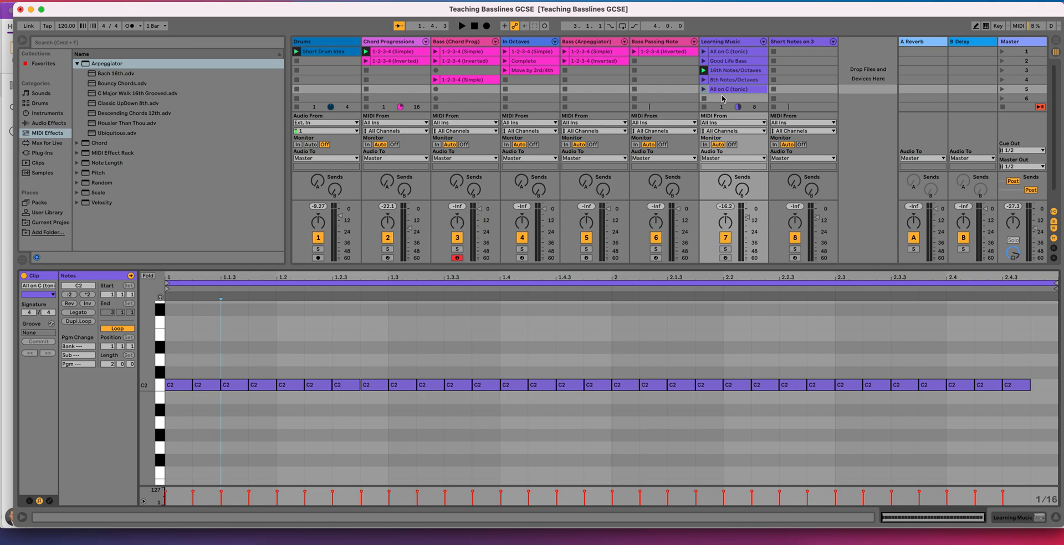
click(725, 52)
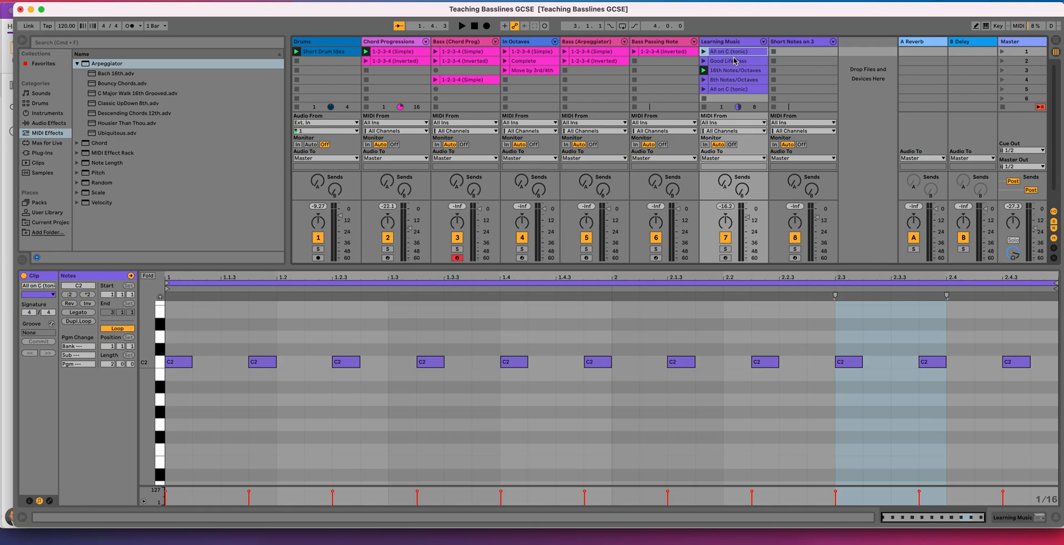
Create an empty MIDI clip in the sixth slot of the Learning Music track and duplicate its loop to two bars.
double_click(729, 99)
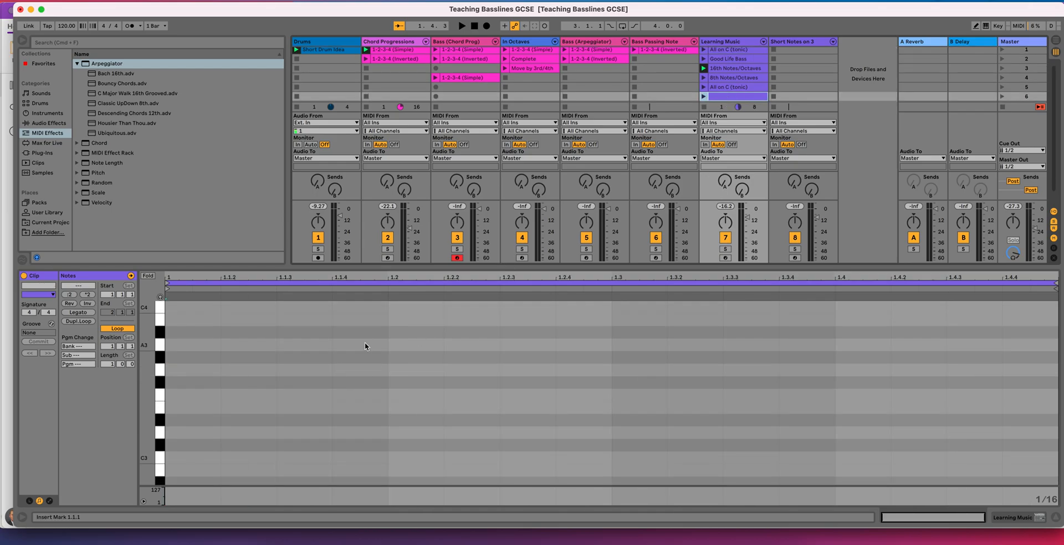
scroll(740, 69, up, 1)
click(740, 53)
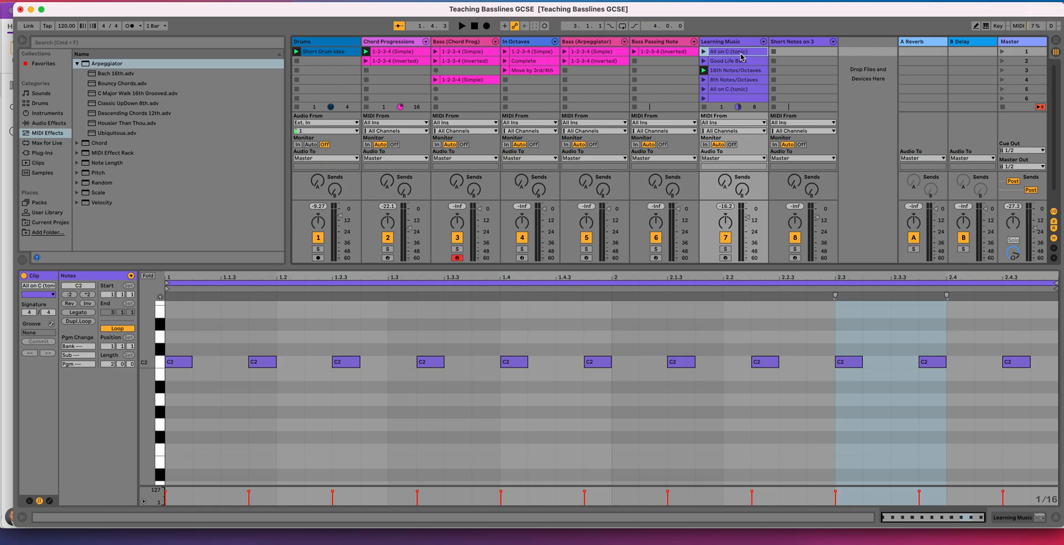
double_click(737, 100)
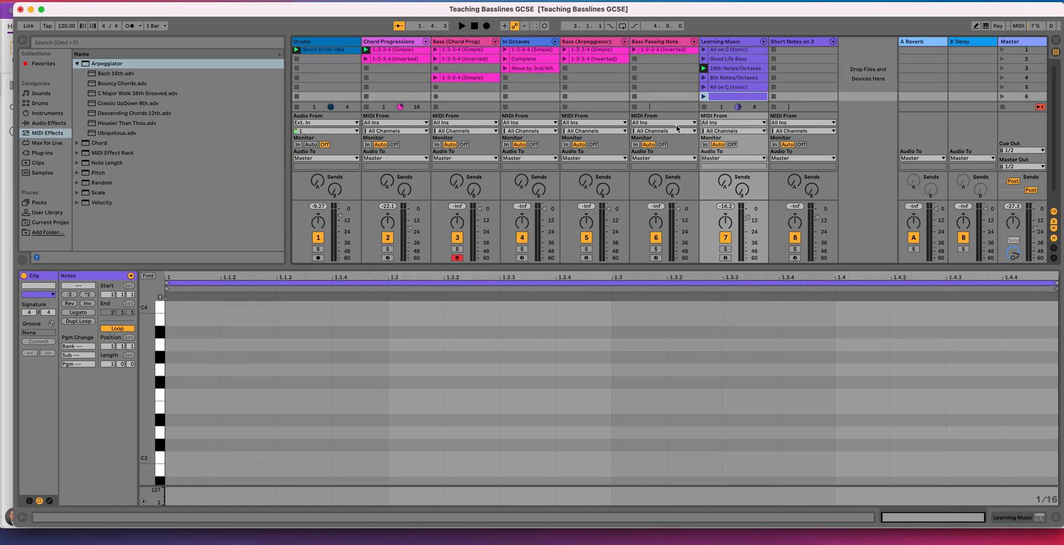
click(73, 322)
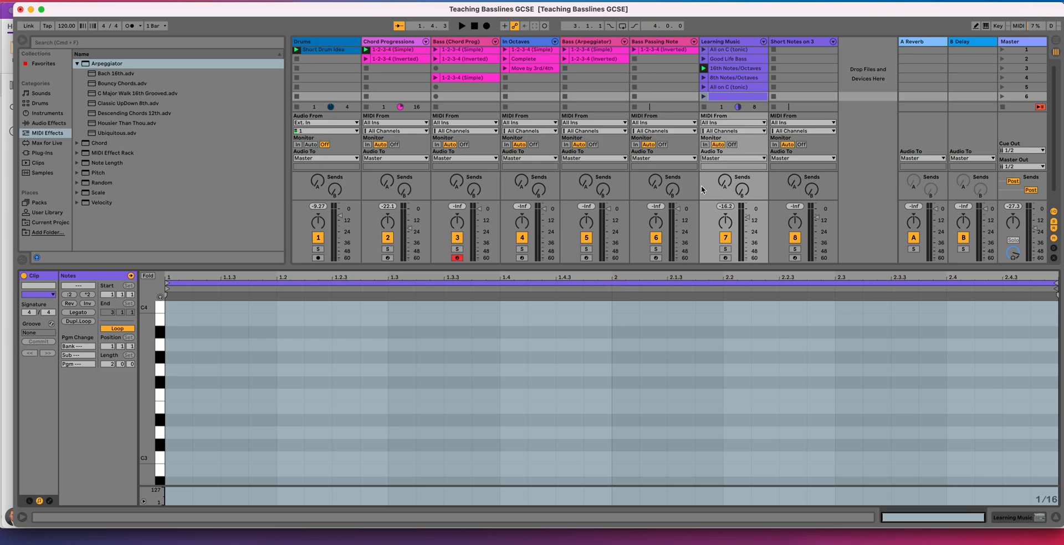
Reopen the first All on C (tonic) clip and examine the length and spacing of its C2 notes by selecting them.
click(735, 49)
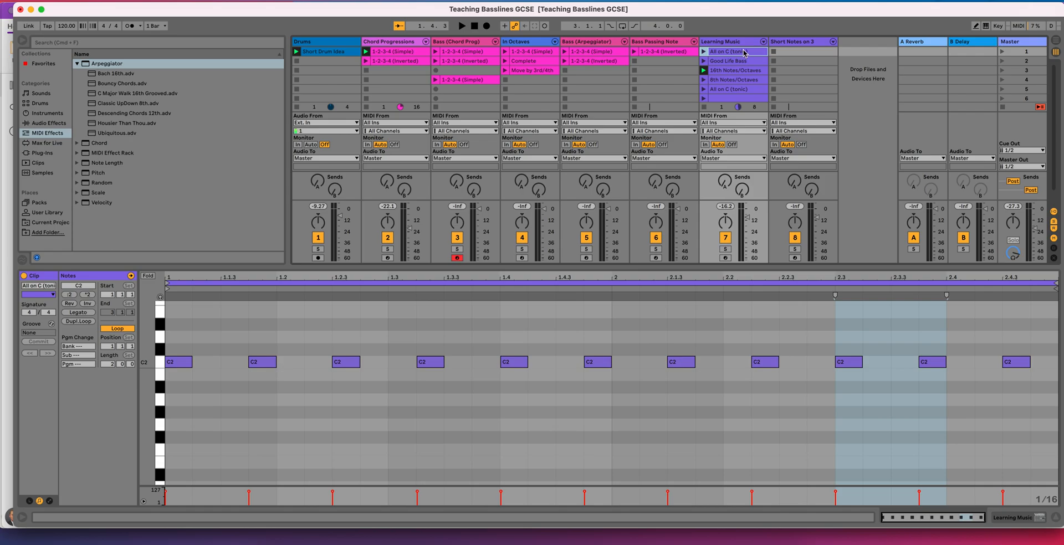
click(120, 345)
click(192, 346)
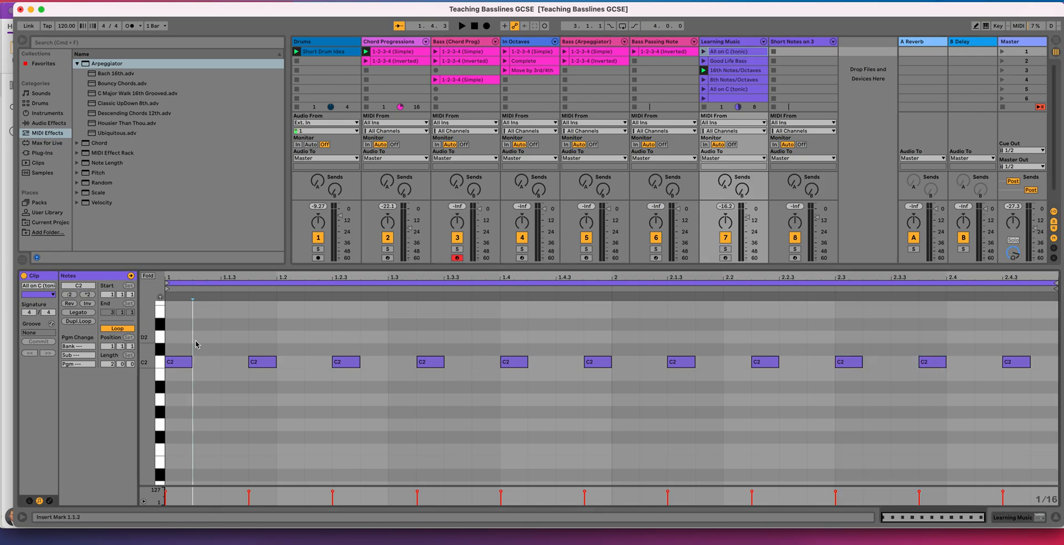
click(179, 361)
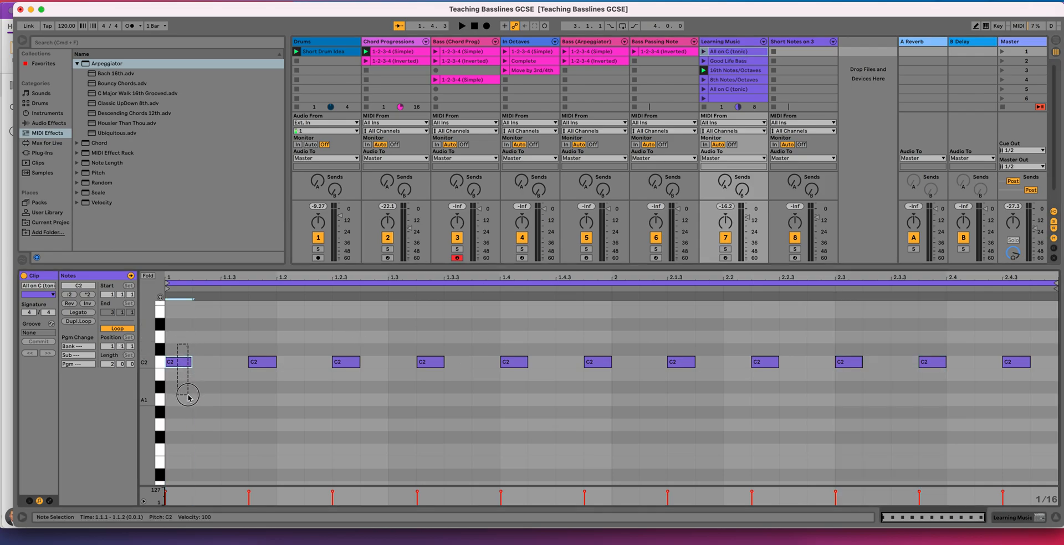
drag(205, 350, 235, 382)
drag(254, 348, 270, 391)
mouse_move(305, 348)
mouse_down()
mouse_move(329, 369)
mouse_move(387, 364)
mouse_up()
click(388, 363)
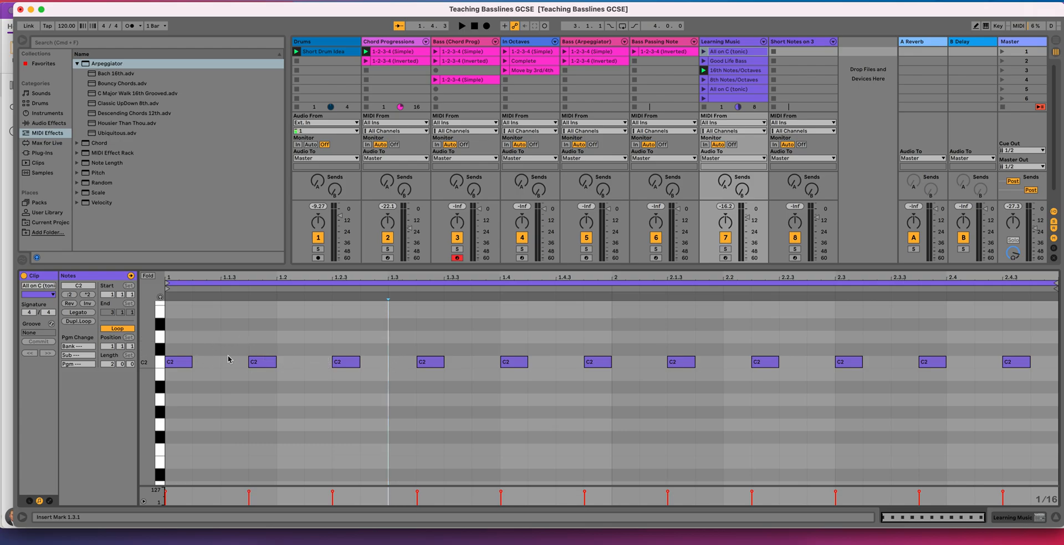
drag(171, 350, 325, 383)
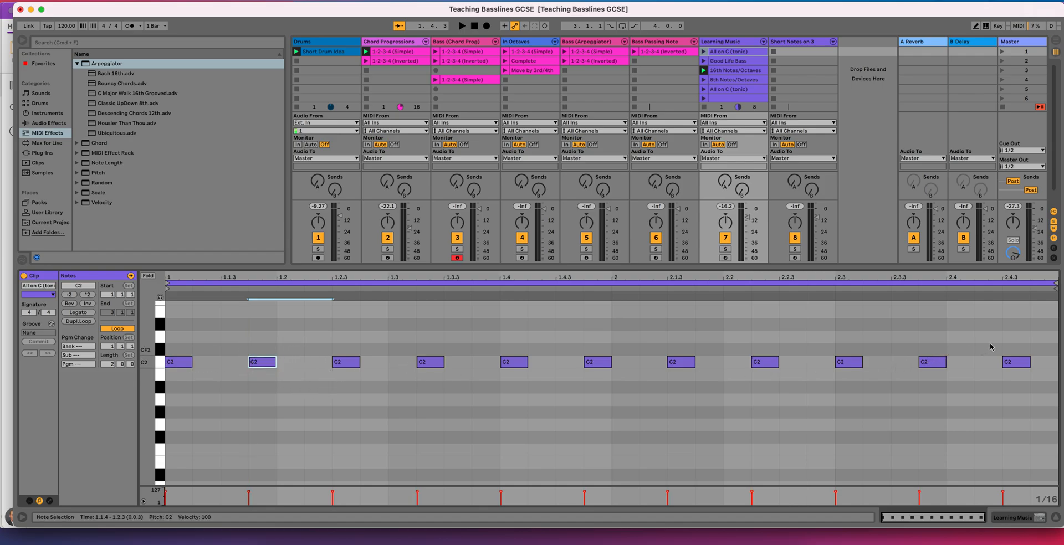
drag(986, 339, 1037, 392)
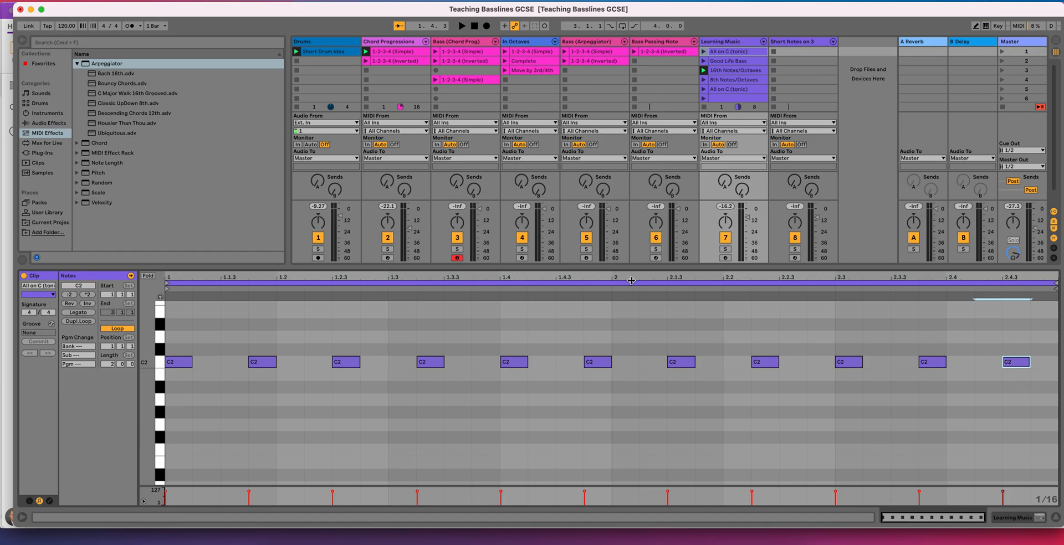
drag(180, 350, 184, 378)
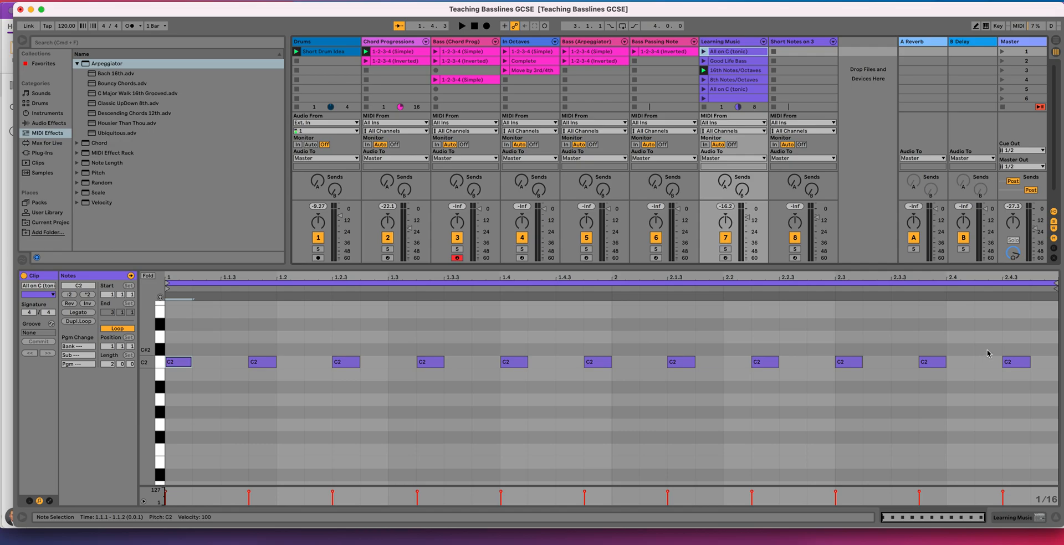
drag(1030, 342, 193, 434)
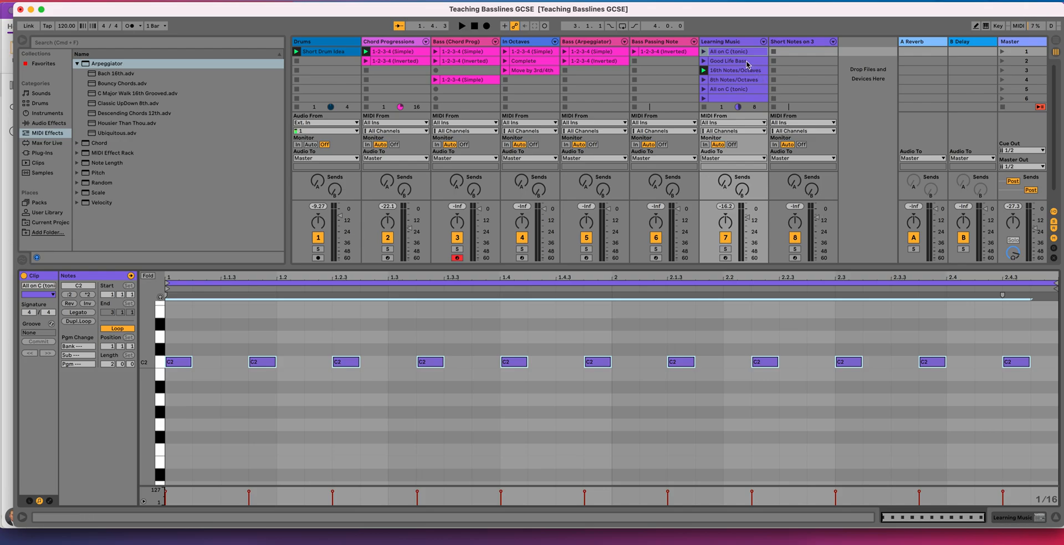
Check the "Good Life" grid in Safari, and compare the Good Life Bass clip with the All on C (tonic) clip in Live.
key(super+Tab)
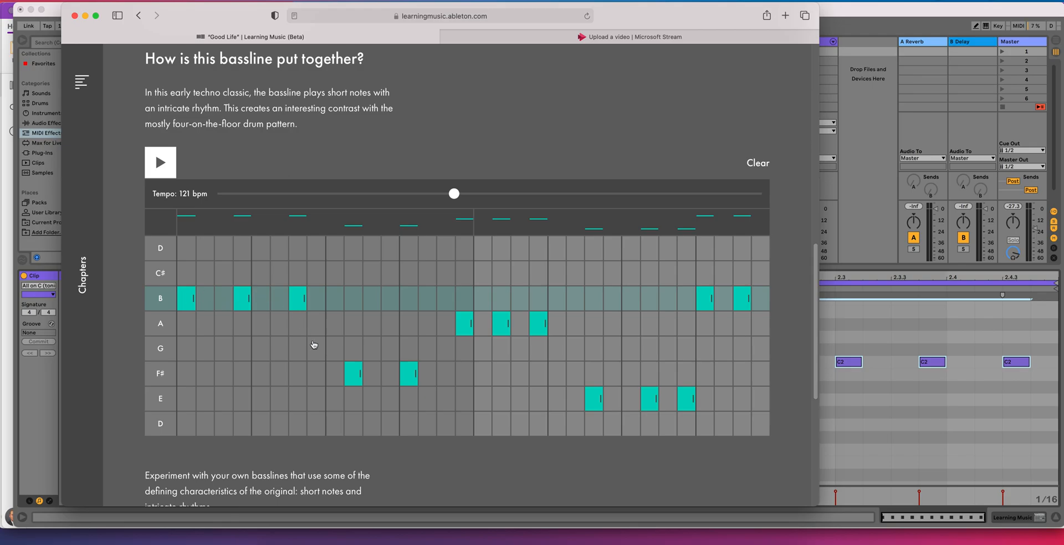
key(super+Tab)
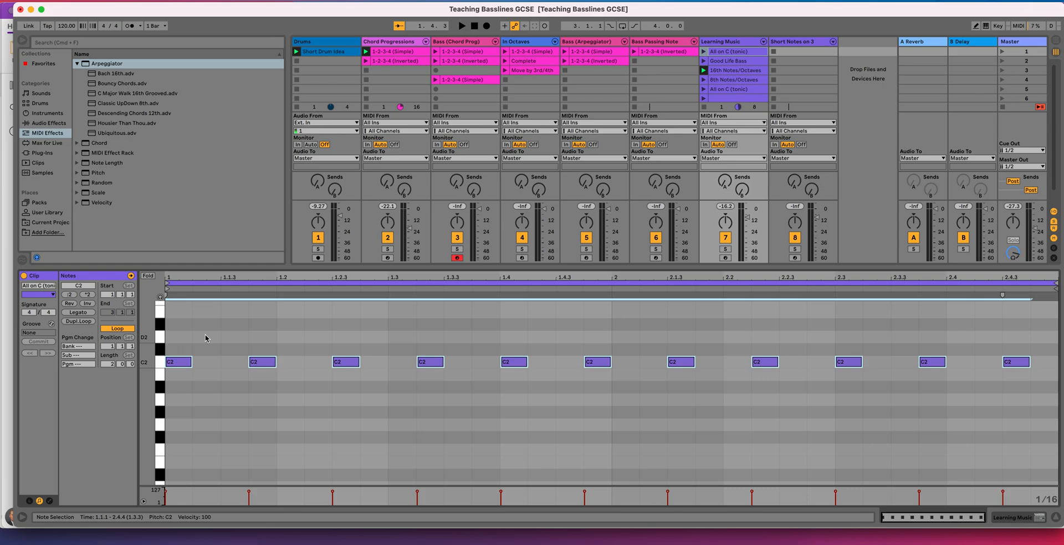
click(734, 61)
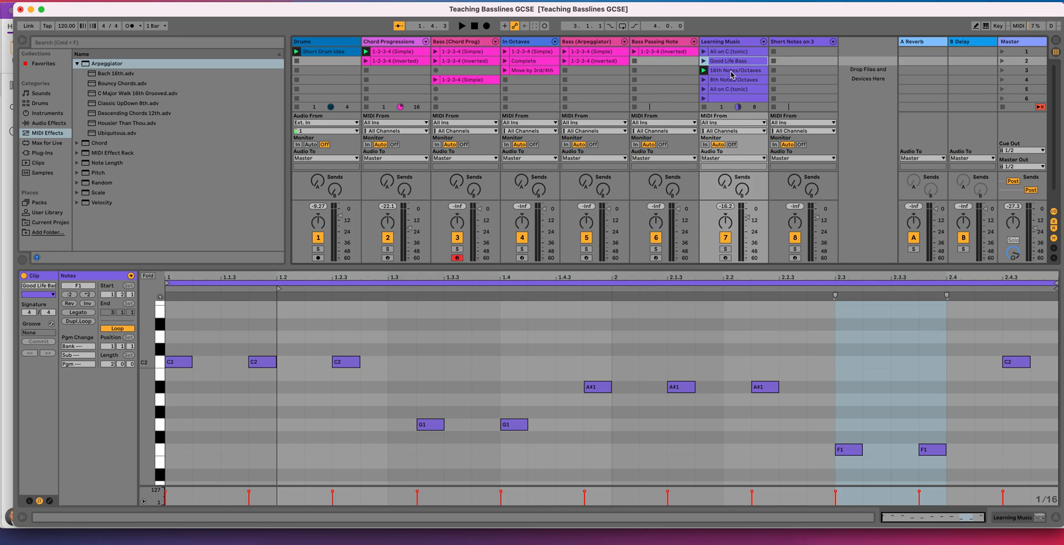
click(733, 52)
click(734, 62)
click(735, 52)
click(735, 62)
Move the empty two-bar clip from the Learning Music track to the first slot of the Short Notes on 3 track.
click(800, 41)
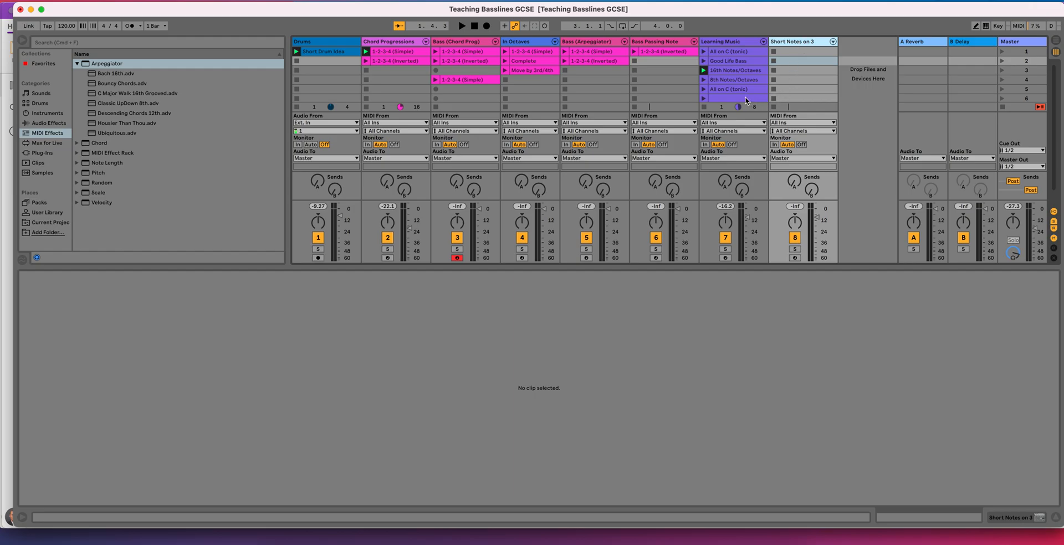
drag(721, 98, 800, 52)
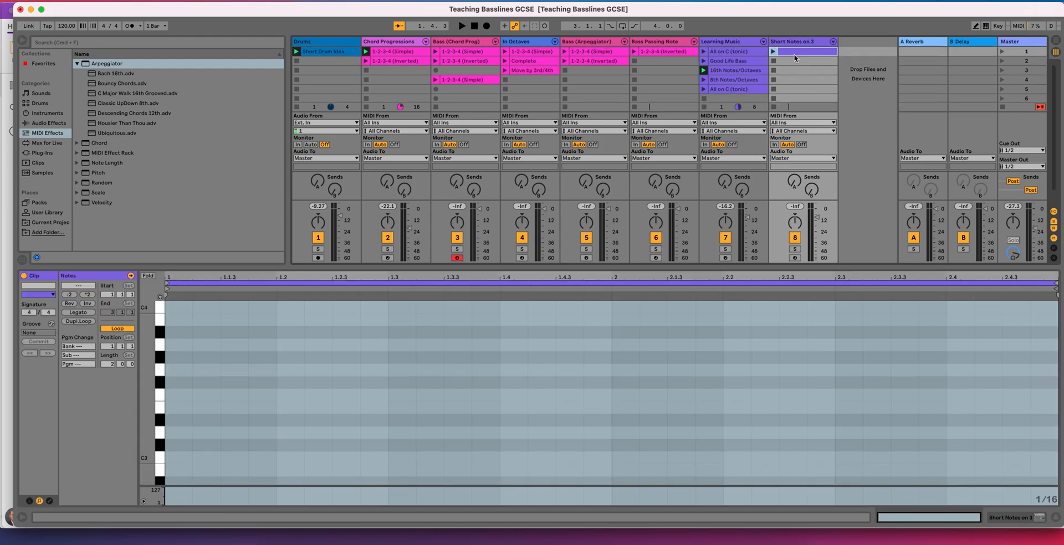
double_click(792, 61)
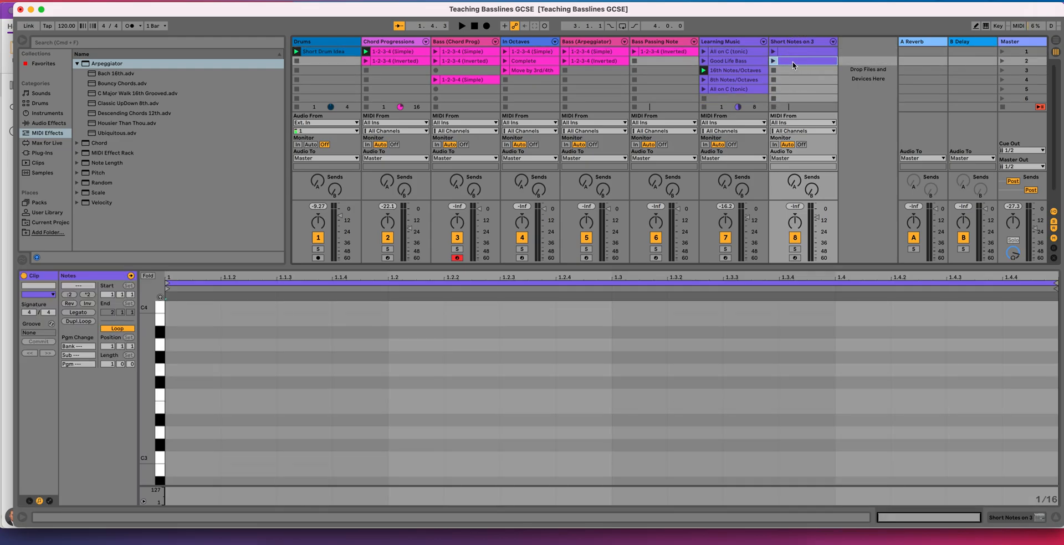
key(Delete)
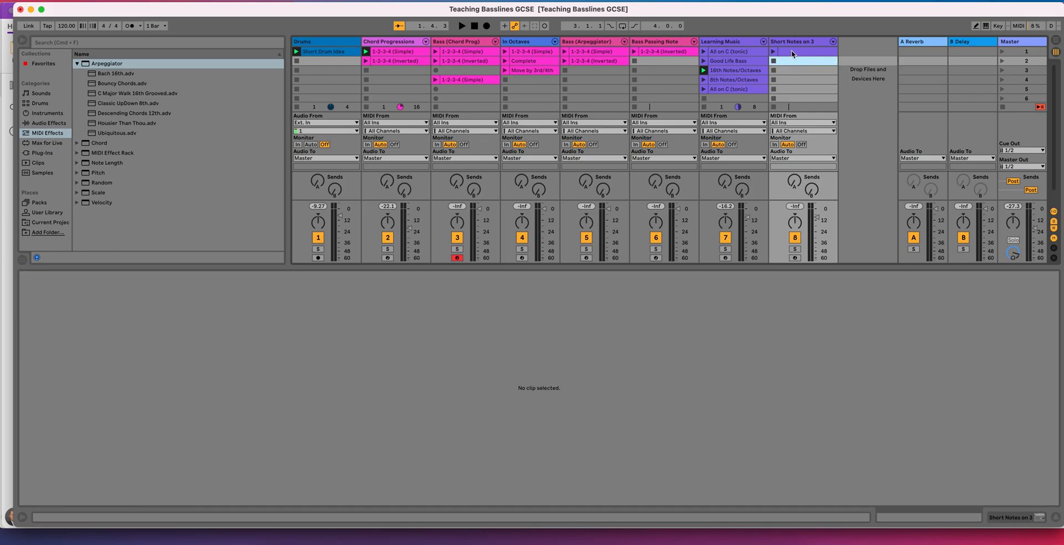
click(791, 50)
key(super+d)
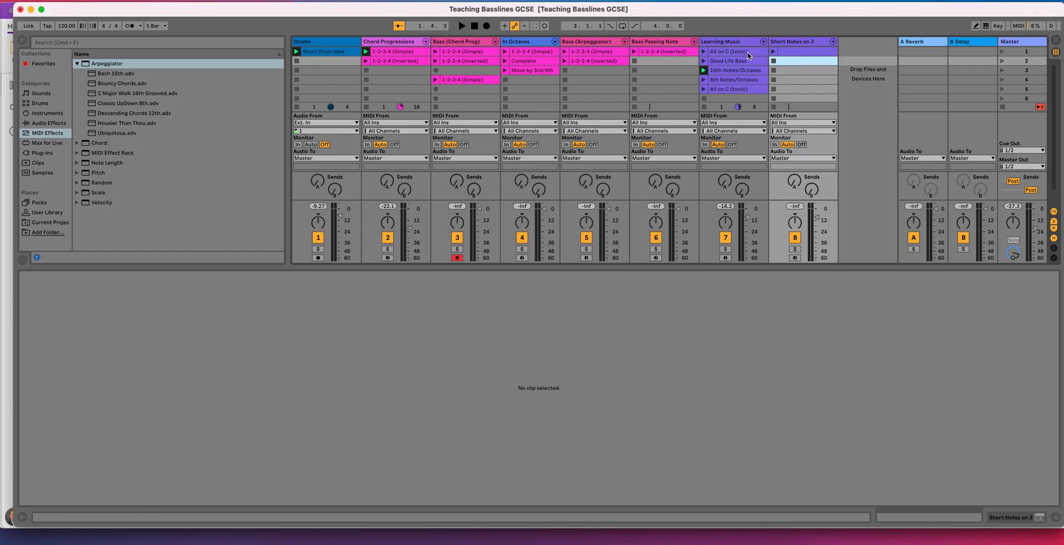
Copy the first All on C (tonic) clip from Learning Music to the second slot of the Short Notes on 3 track.
click(747, 52)
drag(747, 55, 790, 65)
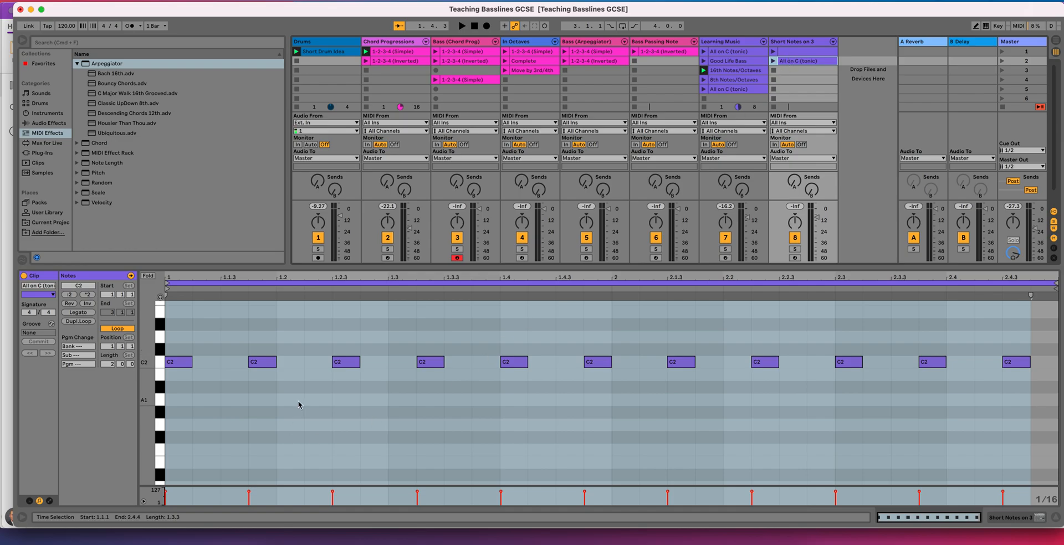
Compare the "Good Life" grid in Safari with the C2 notes of the copied All on C (tonic) clip in Live.
key(super+Tab)
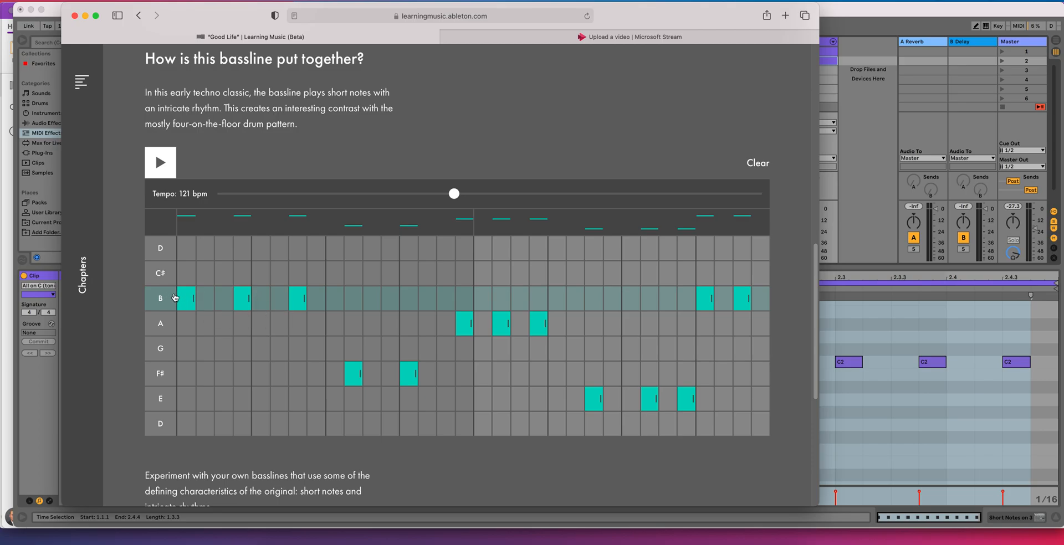
key(super+Tab)
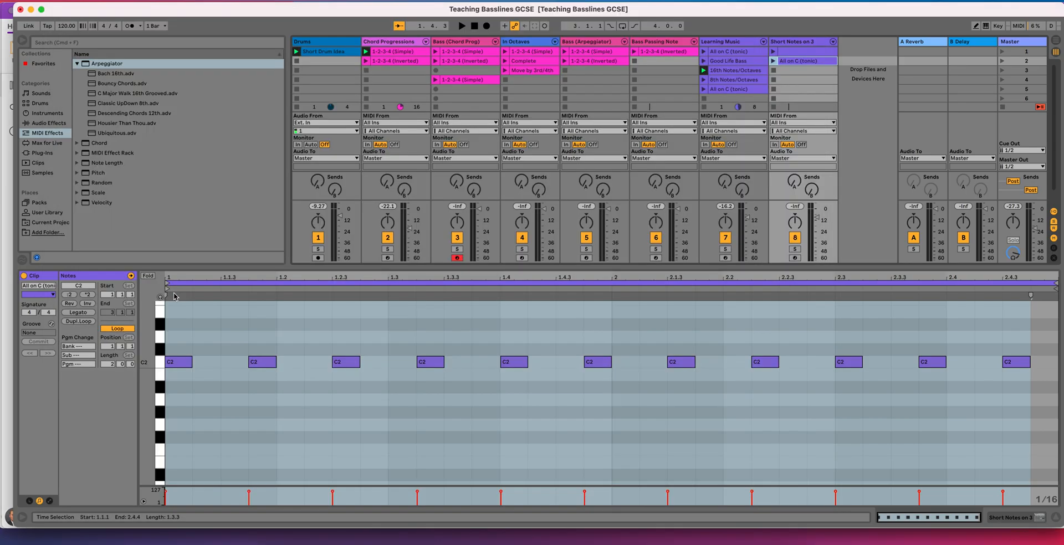
click(161, 363)
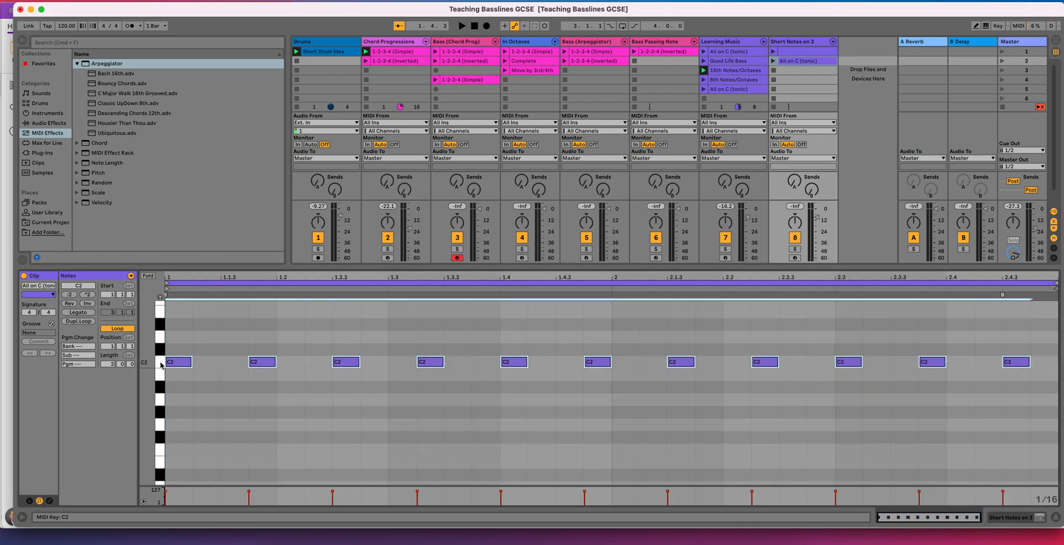
key(super+Tab)
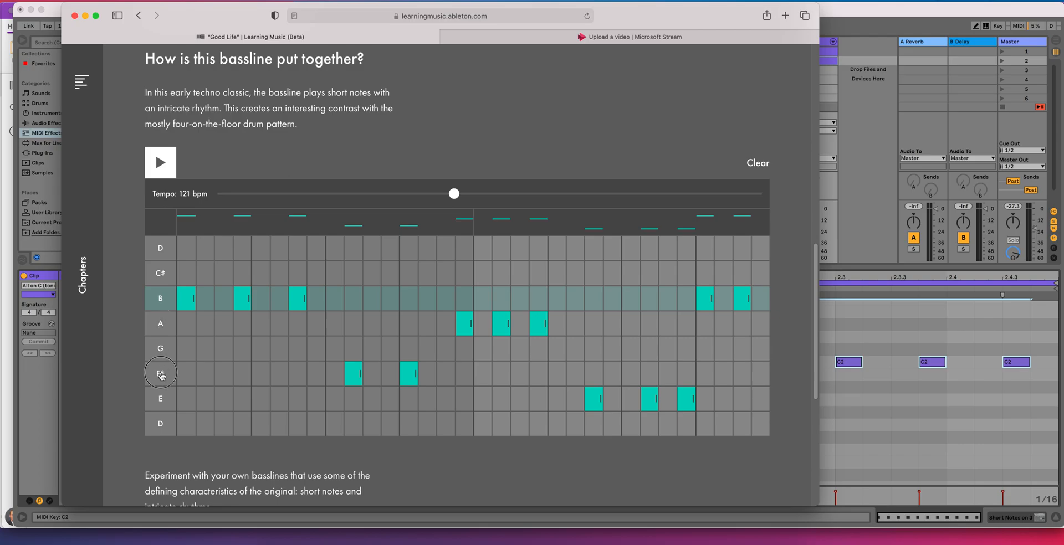
key(super+Tab)
click(389, 345)
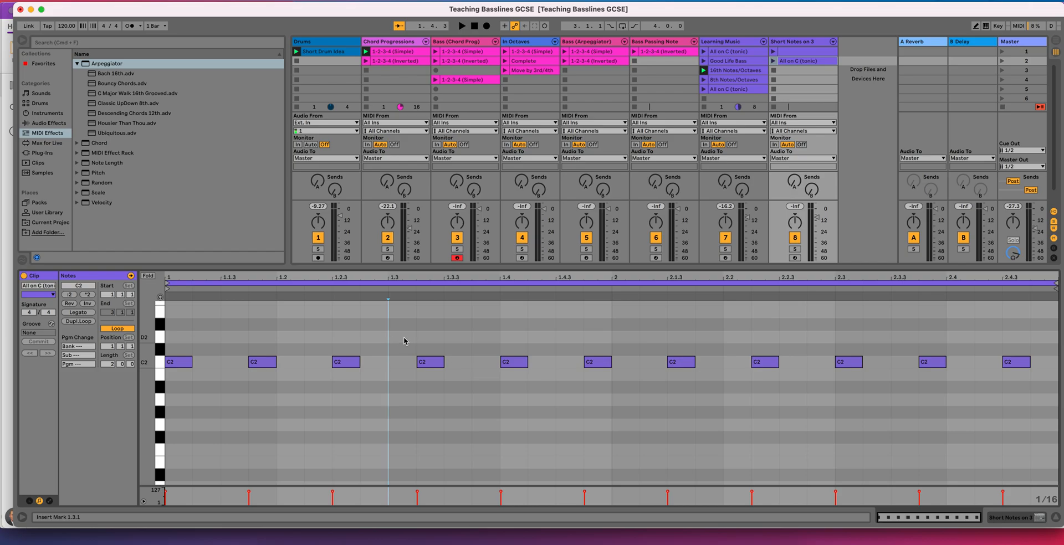
Following the Safari grid, lower the fourth and fifth C2 notes to G1 in Live and select the G1 notes.
key(super+Tab)
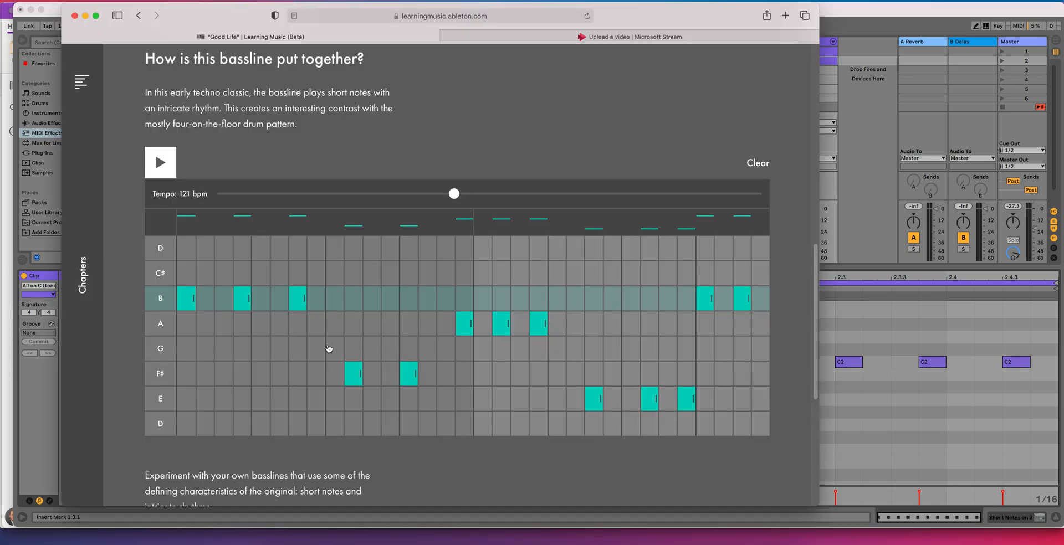
key(super+Tab)
drag(416, 343, 540, 392)
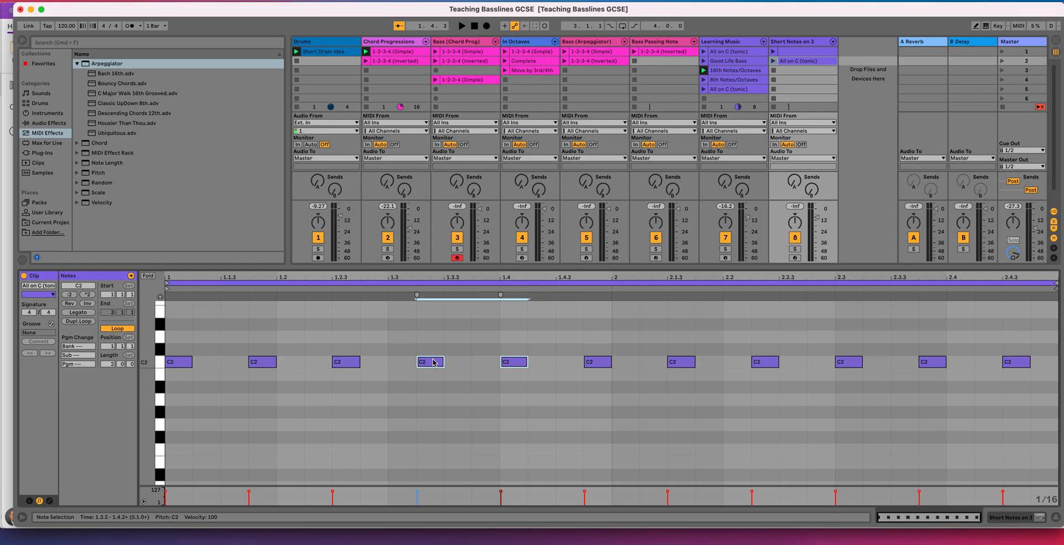
key(Down)
key(Down)
key(Down)
key(Down)
key(Down)
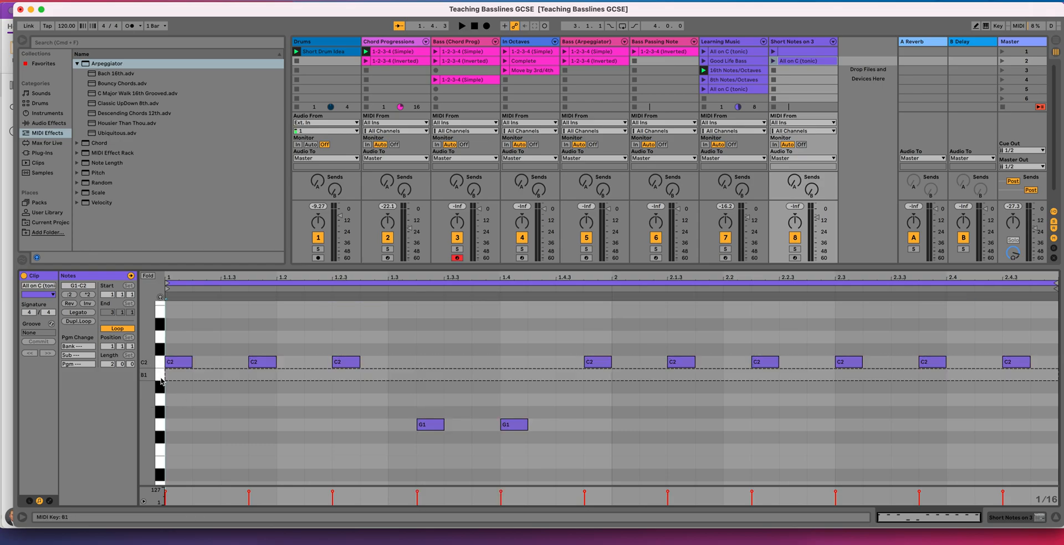
click(161, 426)
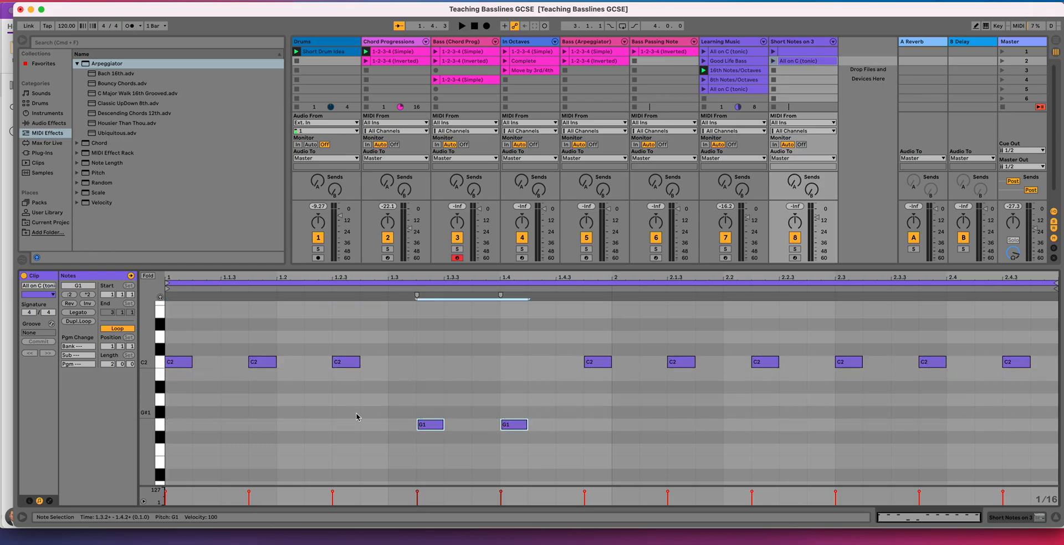
Check the grid in Safari, and lower the sixth, seventh and eighth notes of the Live clip from C2 to A#1.
key(super+Tab)
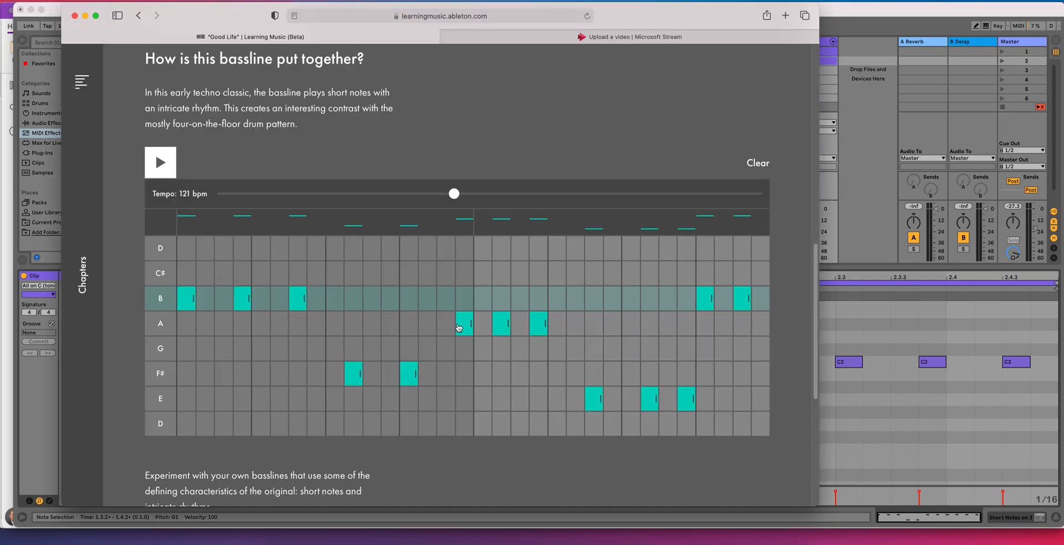
key(super+Tab)
click(579, 359)
drag(662, 370, 777, 383)
key(super+Tab)
key(super+Tab)
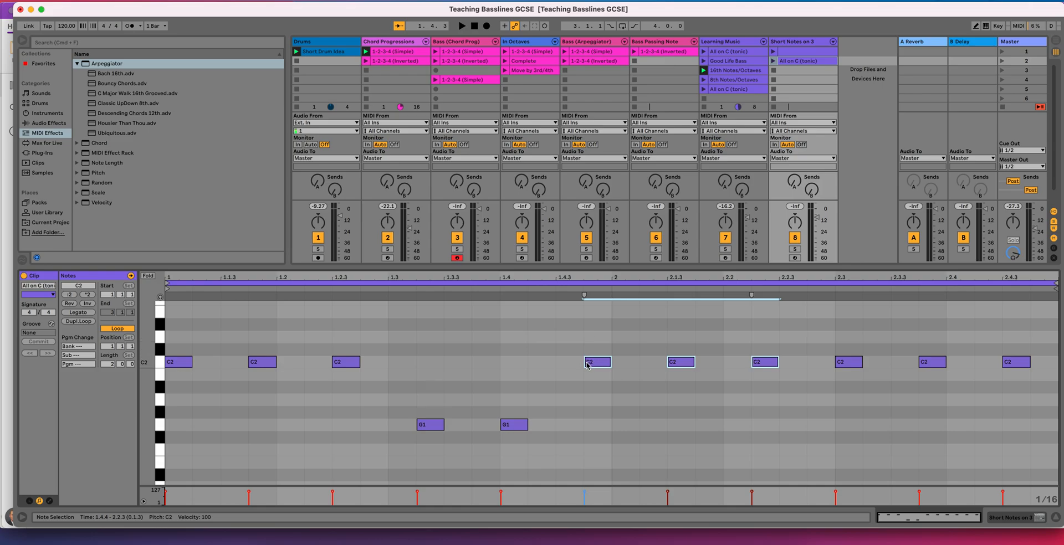
key(Down)
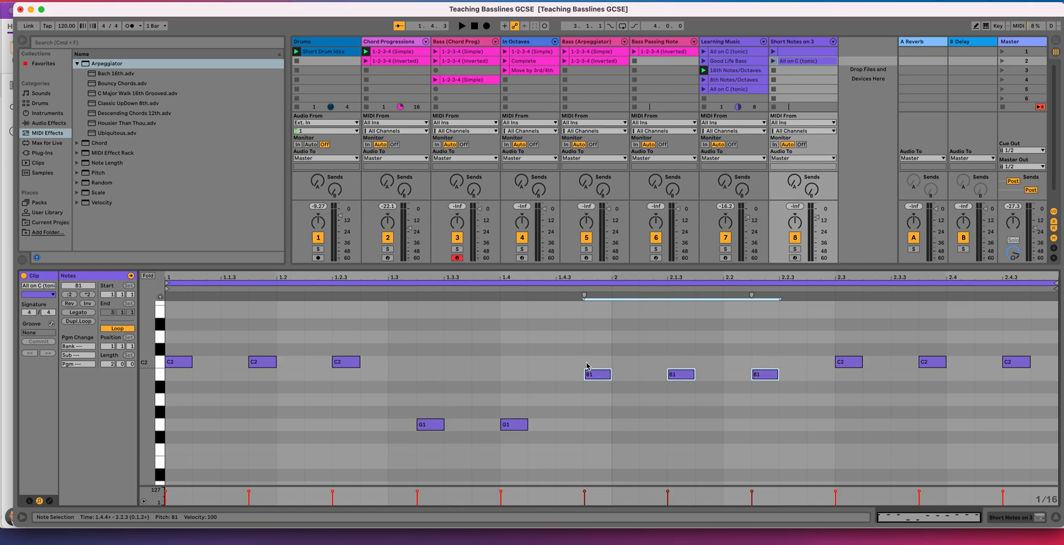
key(Down)
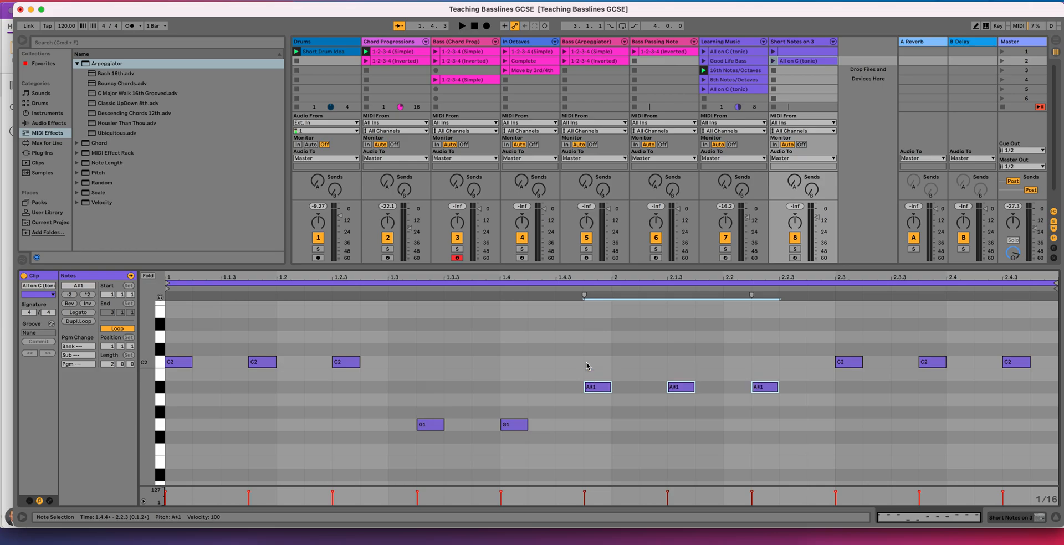
Check the grid in Safari, and lower the last three C2 notes of the Live clip to F1.
key(super+Tab)
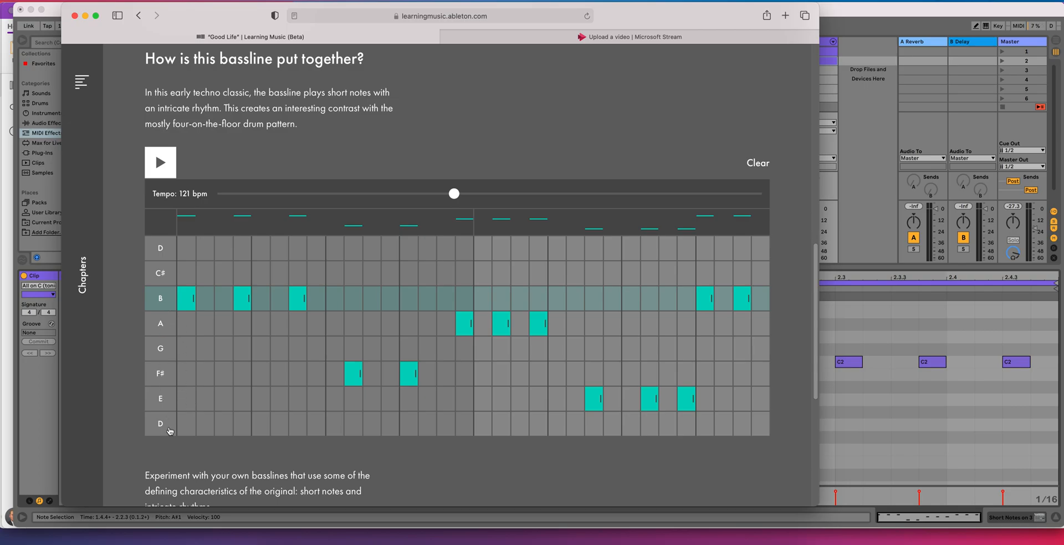
key(super+Tab)
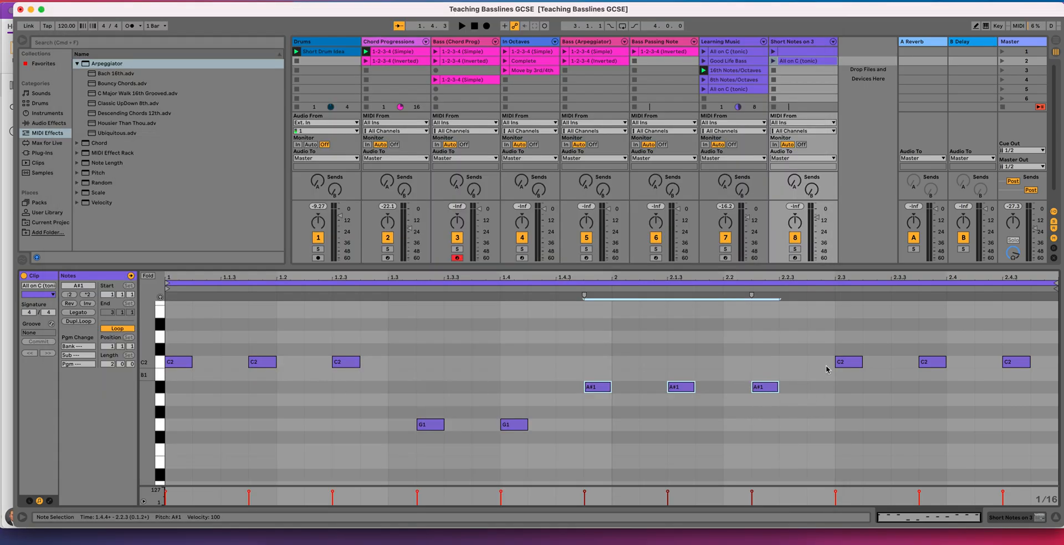
drag(826, 350, 1033, 371)
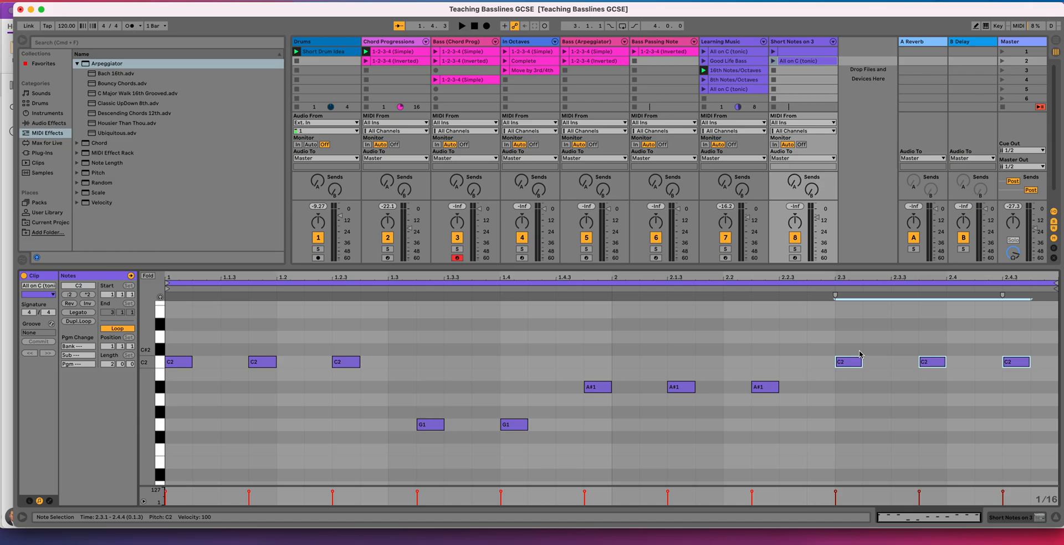
key(Down)
key(Down)
key(Down)
key(Down)
key(Down)
key(Down)
key(Down)
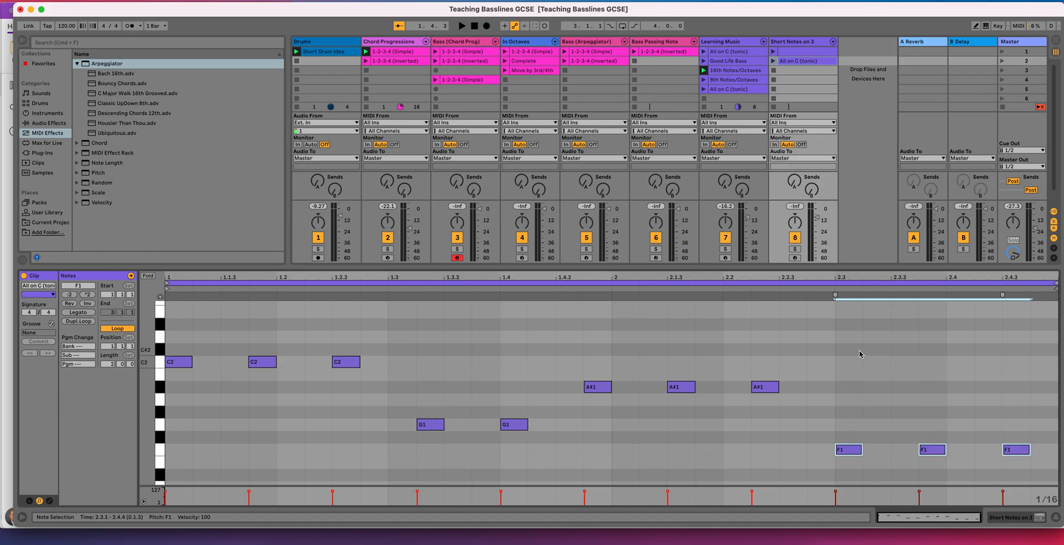
click(866, 380)
Check the end of the Safari grid, and raise the clip's final note in Live back up to C2.
key(super+Tab)
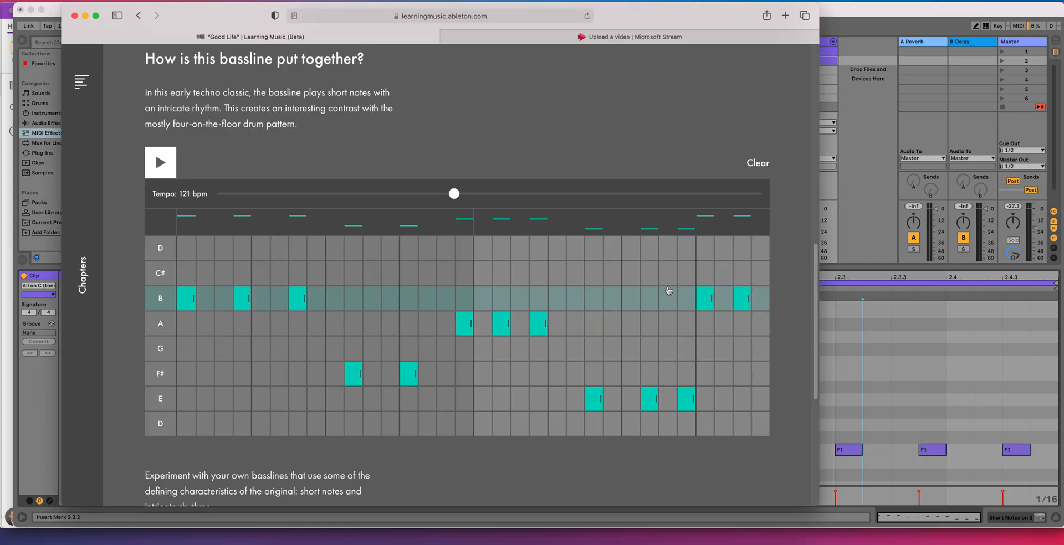
key(super+Tab)
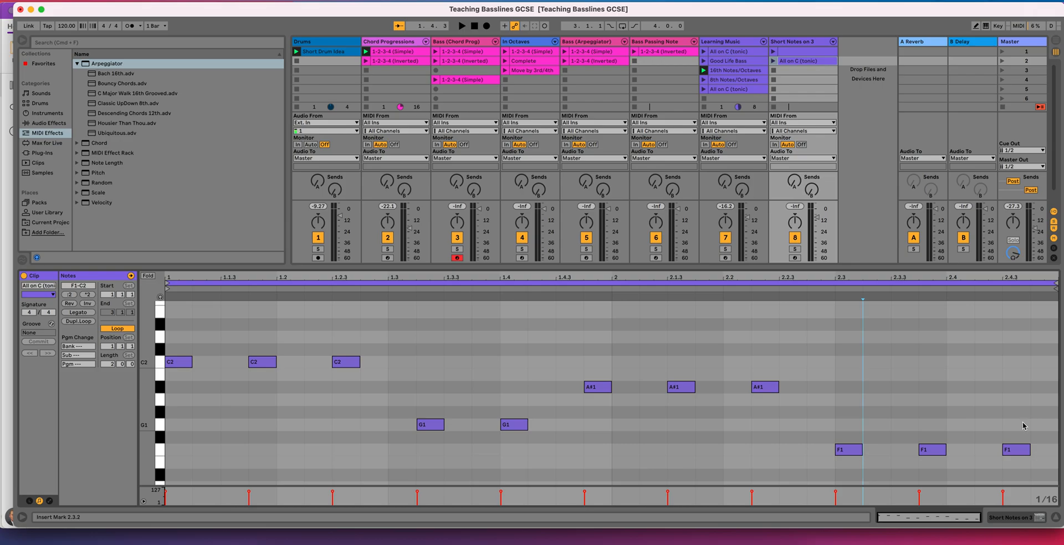
click(1017, 450)
key(Up)
key(Up)
key(Up)
key(Up)
key(Up)
key(Up)
key(Up)
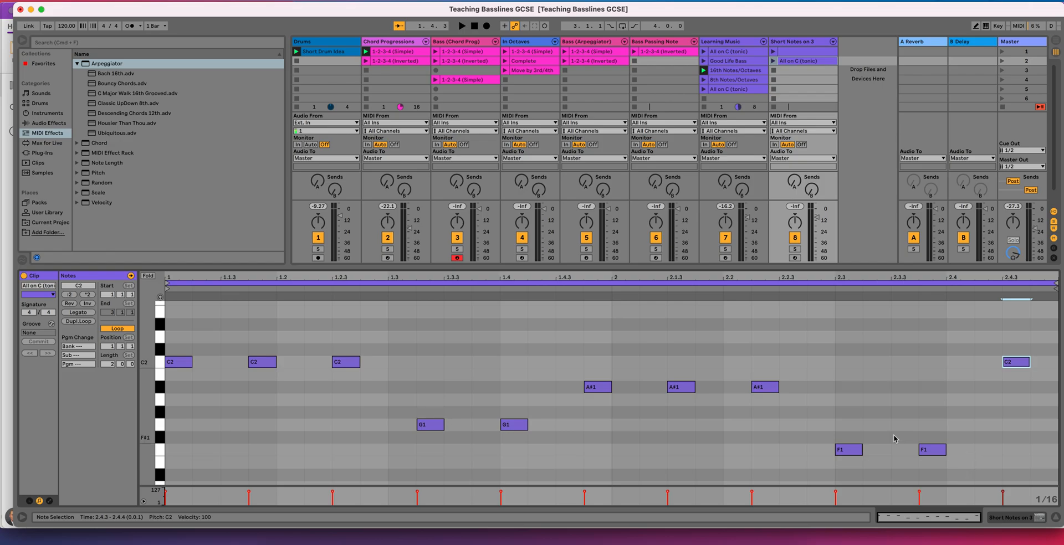
Check the Safari grid, and view the Good Life Bass, 16th Notes/Octaves and In Octaves 1-2-3-4 (Simple) clips in Live.
key(super+Tab)
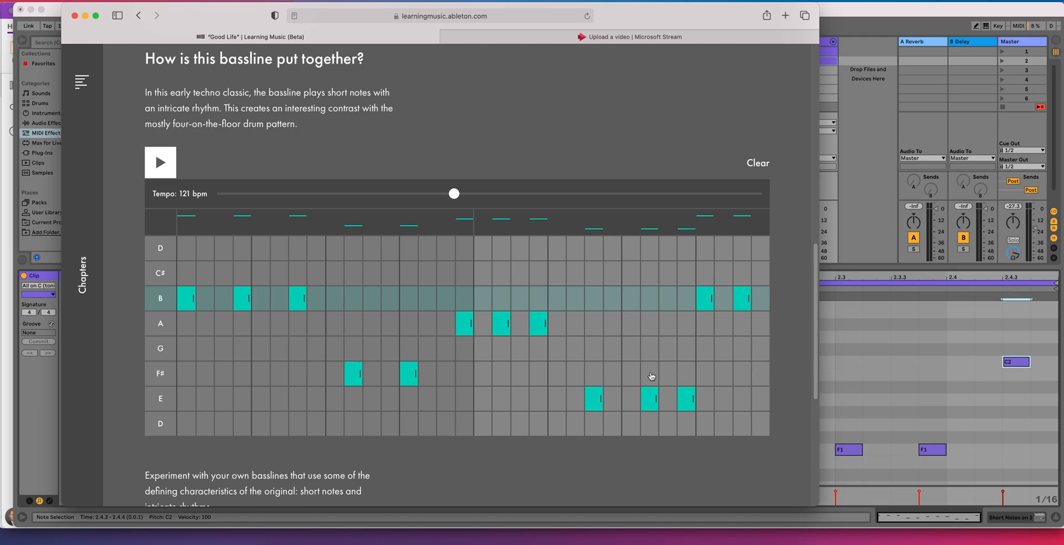
key(super+Tab)
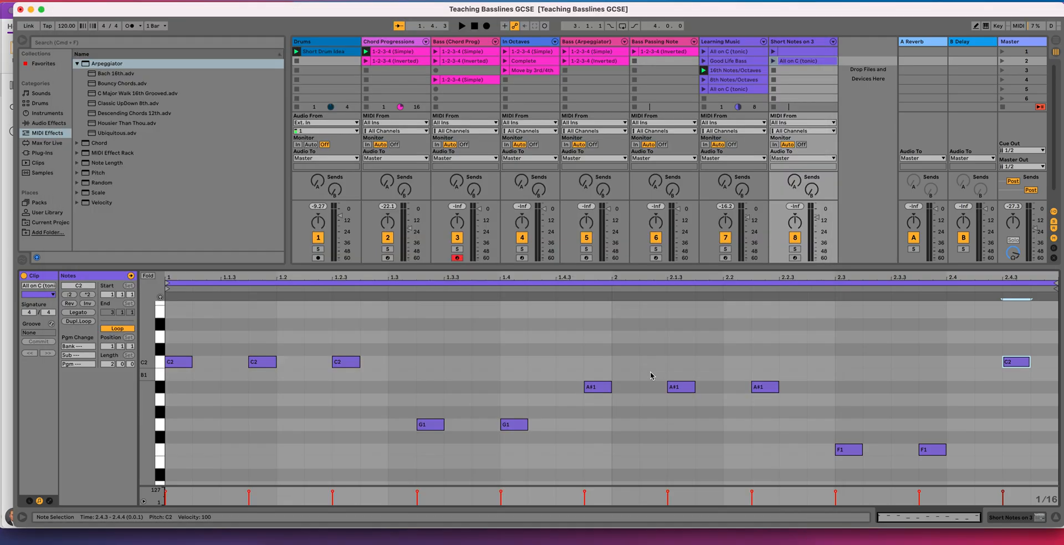
click(747, 63)
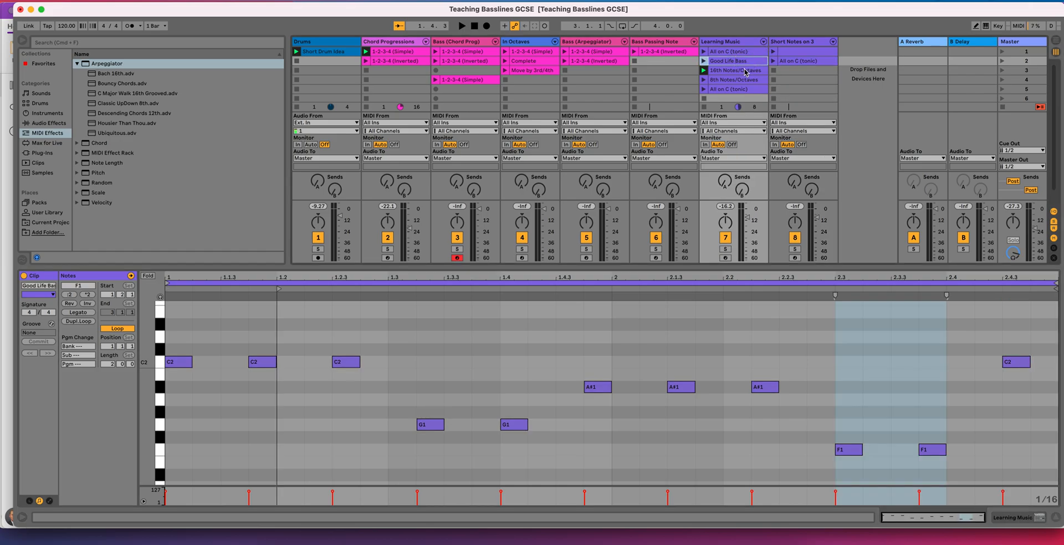
click(746, 71)
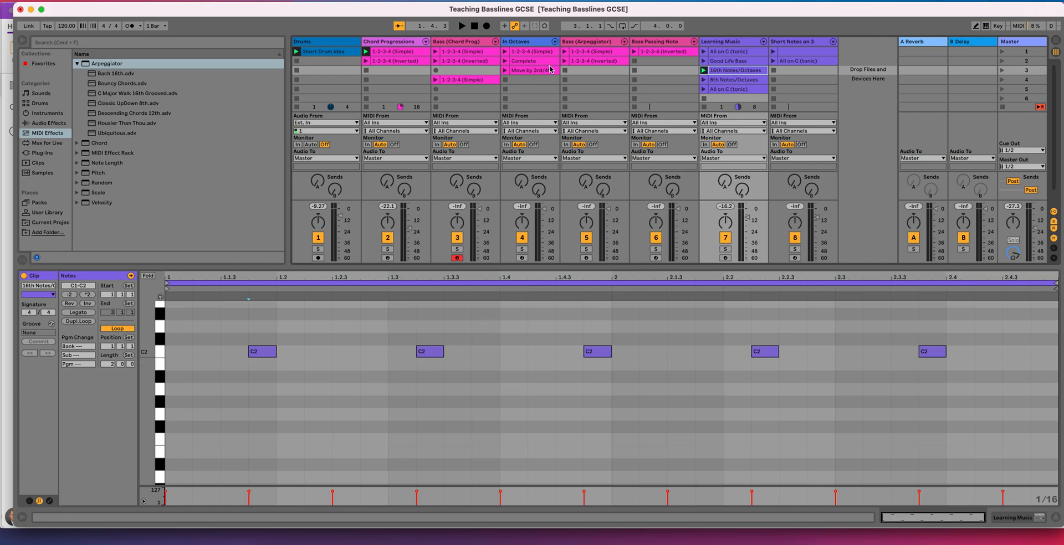
click(529, 52)
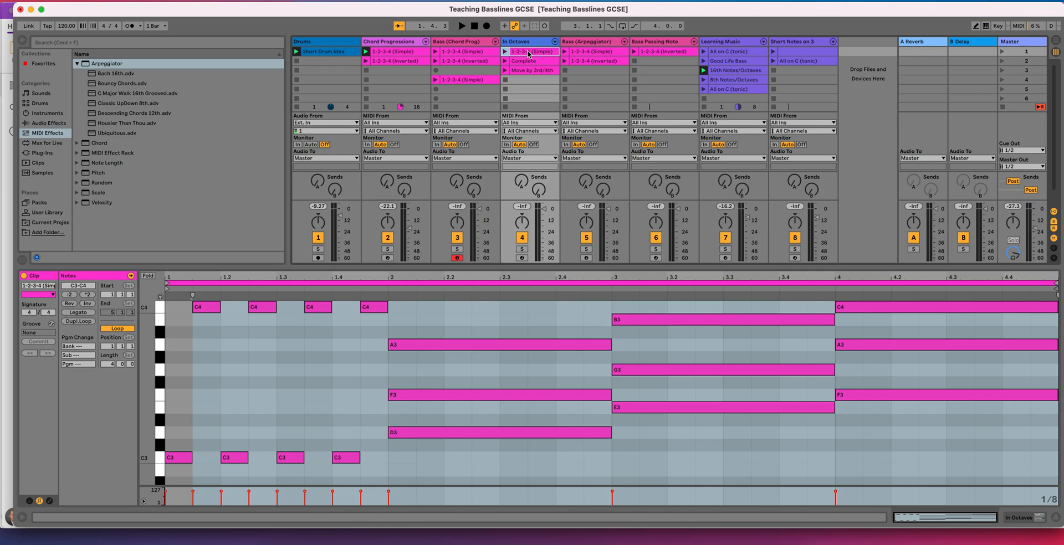
Reopen the 16th Notes/Octaves clip and examine its alternating C1 and C2 notes with the note editor folded and unfolded.
click(730, 71)
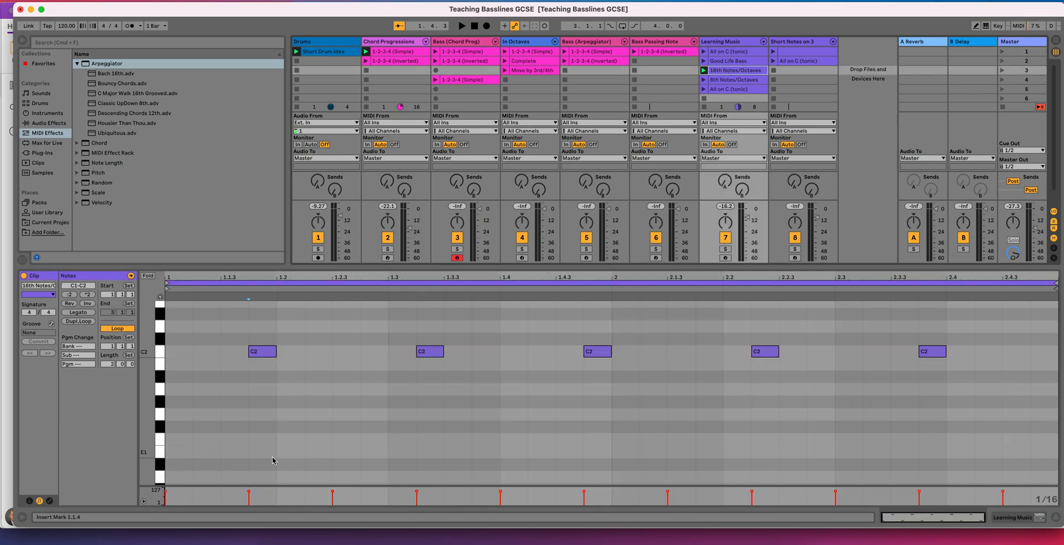
click(148, 279)
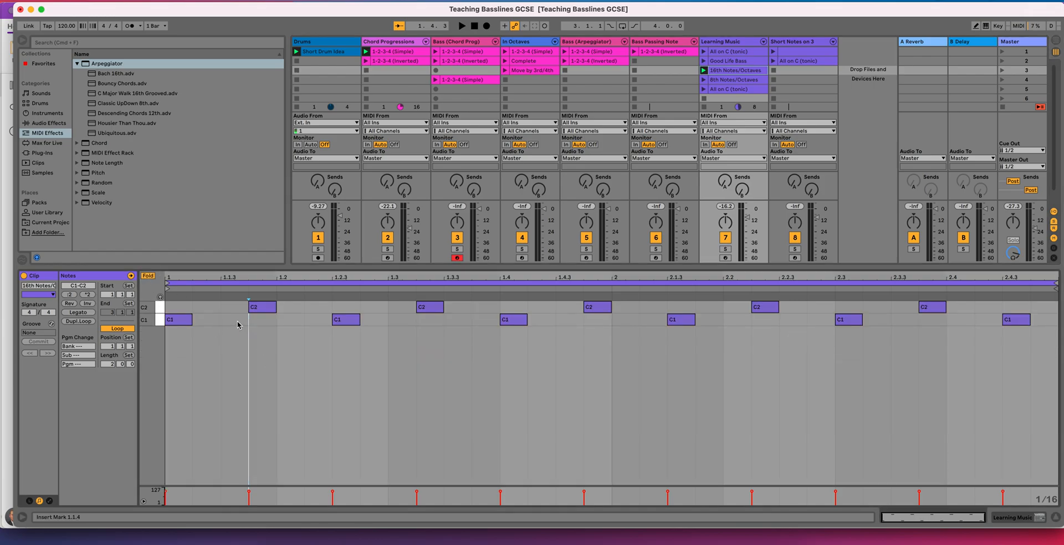
click(182, 327)
click(204, 317)
click(231, 317)
drag(265, 308, 265, 314)
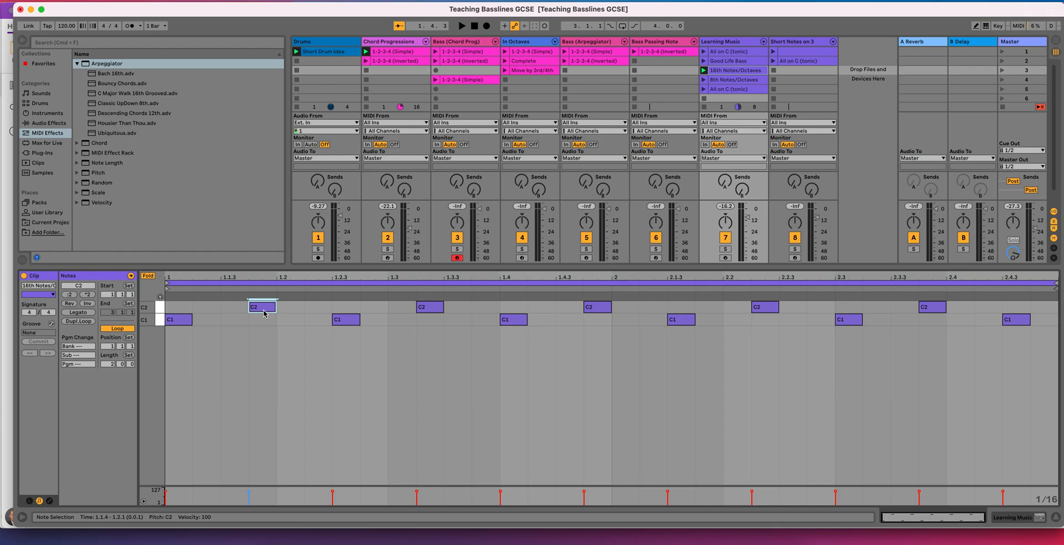
click(147, 275)
scroll(269, 403, down, 6)
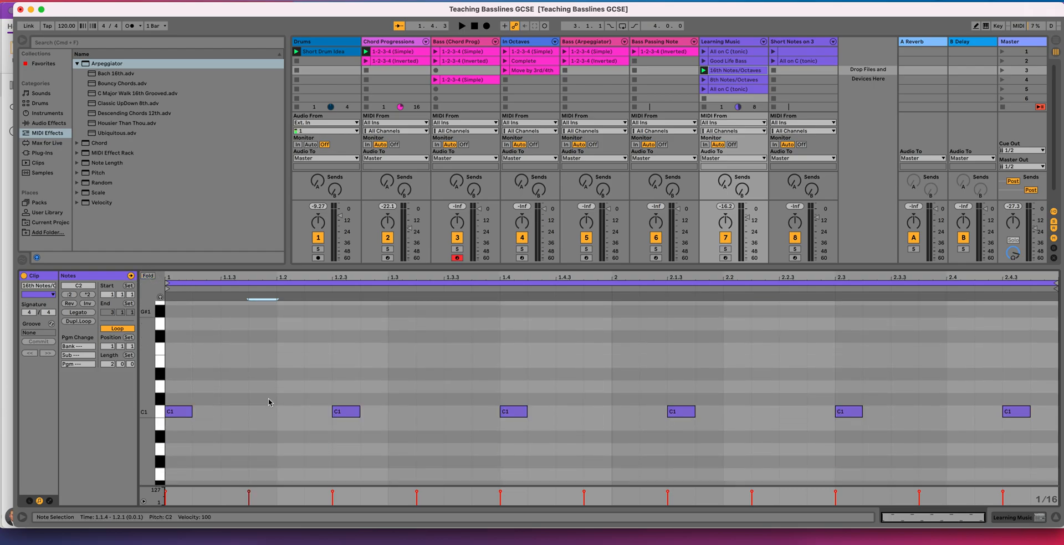
scroll(273, 348, up, 12)
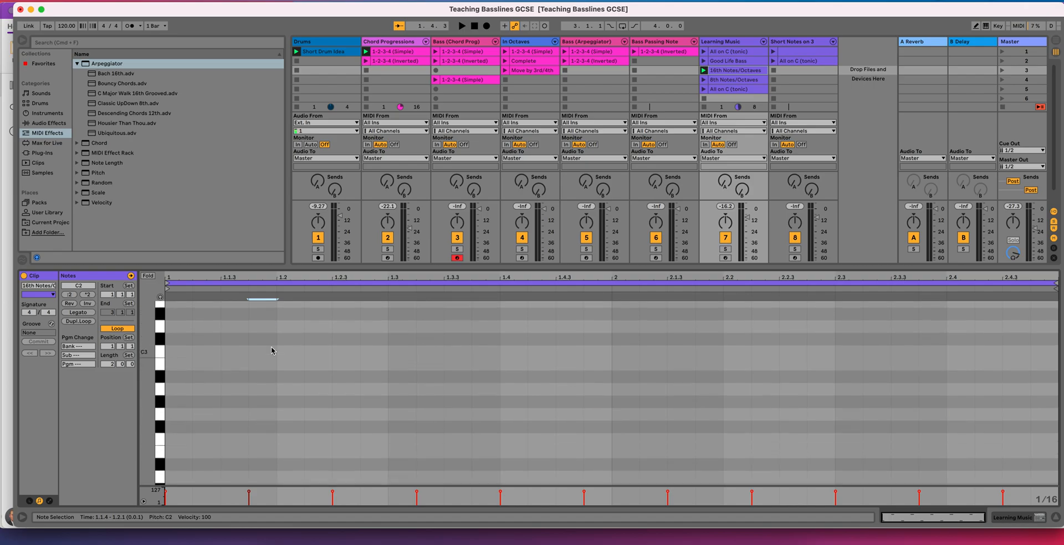
scroll(271, 353, down, 10)
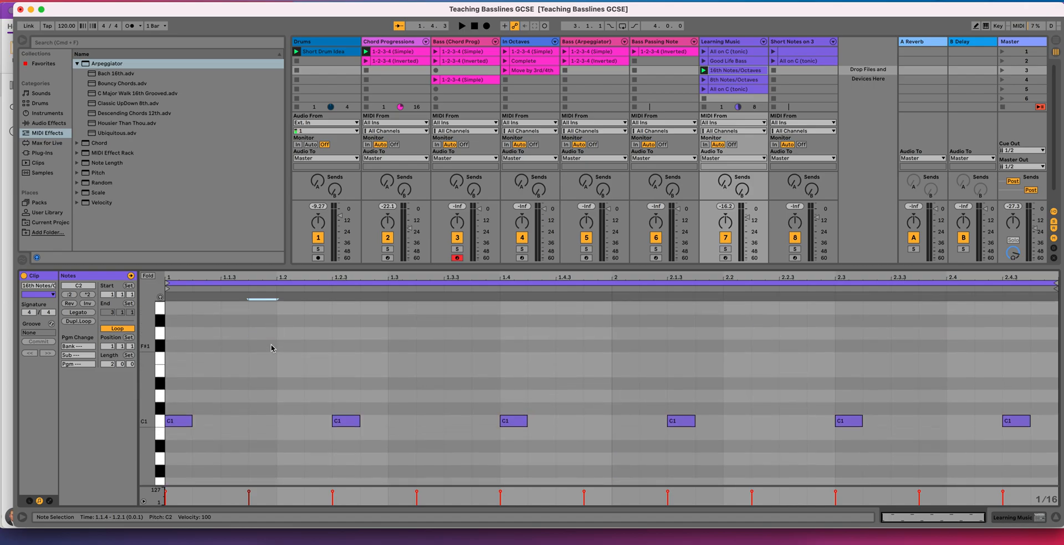
scroll(271, 349, down, 2)
scroll(271, 348, up, 3)
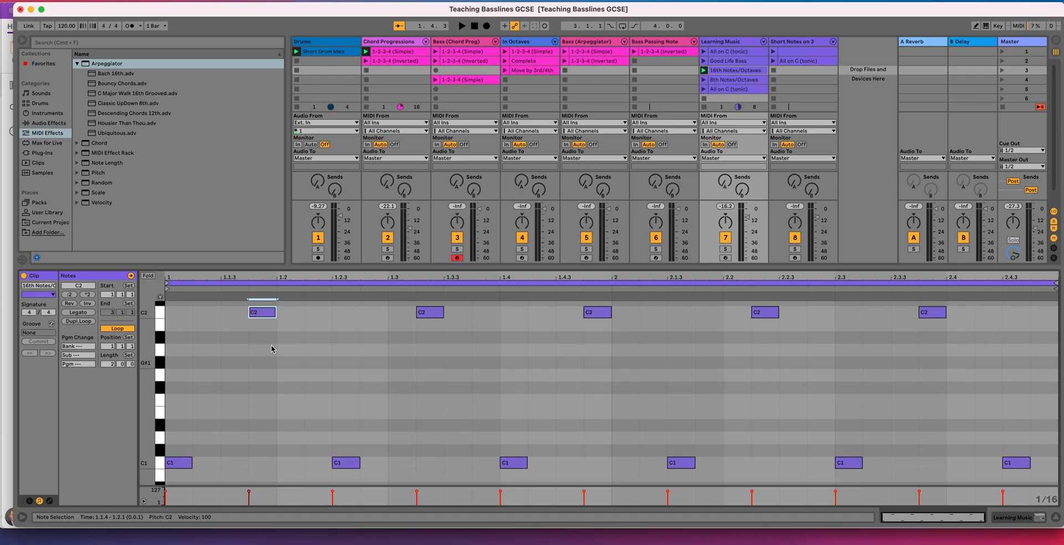
Transpose the first C2 note of the 16th Notes/Octaves clip down an octave to C1 and back up to C2.
click(252, 313)
key(shift+Down)
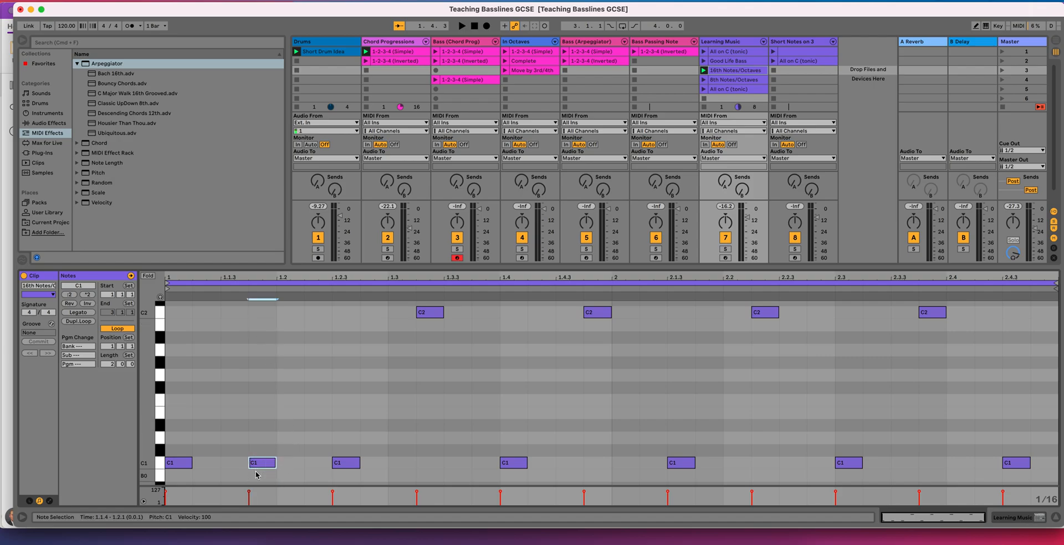
key(shift+Up)
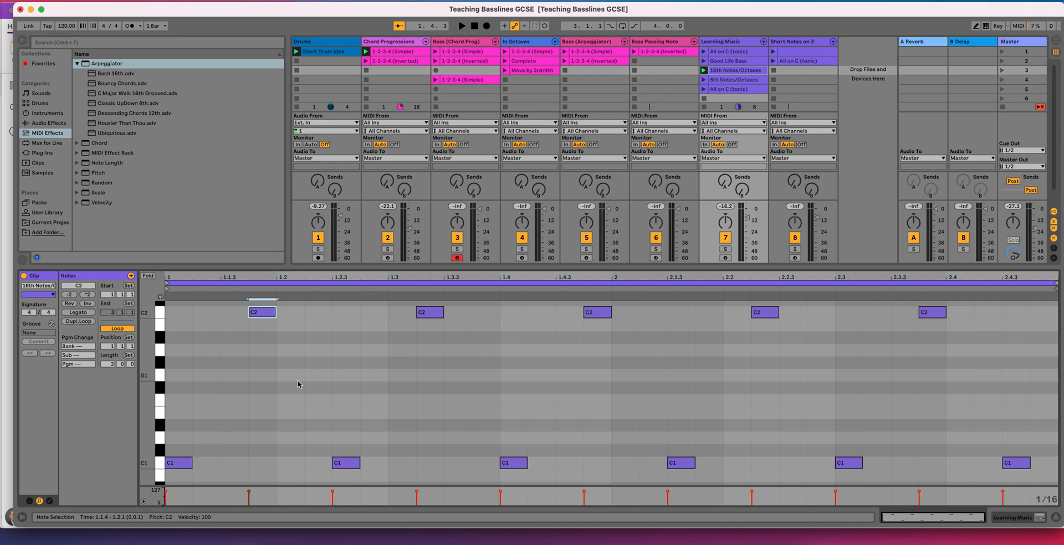
Switch to Safari, open the Daft Punk "Around the World" lesson from the chapter list, and view its bassline grid.
key(super+Tab)
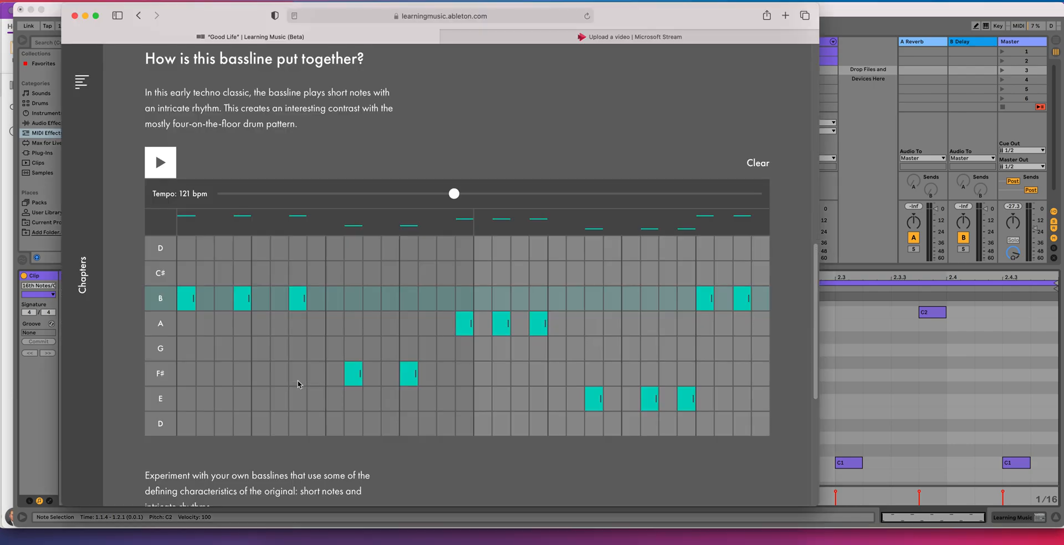
click(81, 86)
click(338, 148)
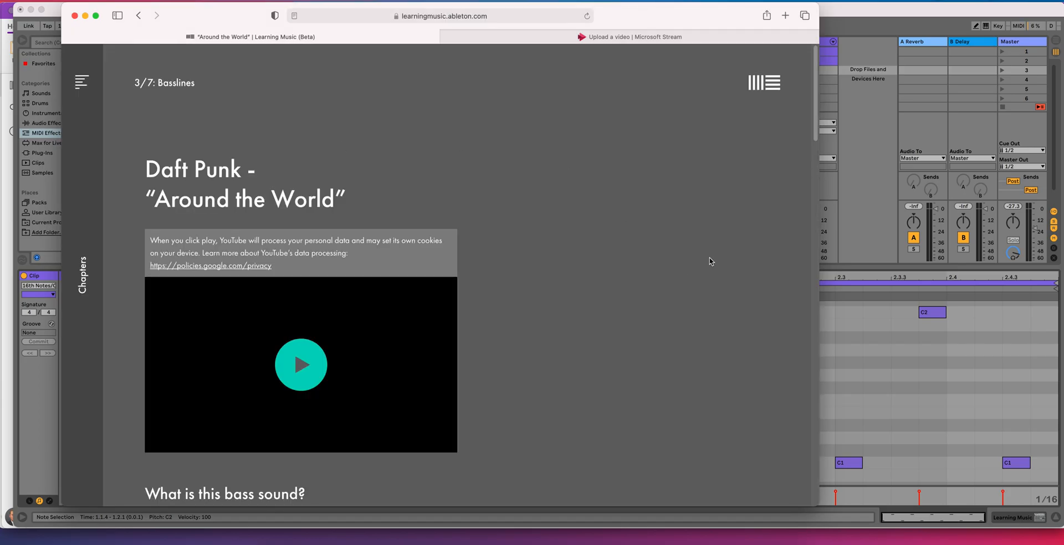
scroll(709, 257, down, 6)
scroll(765, 261, down, 7)
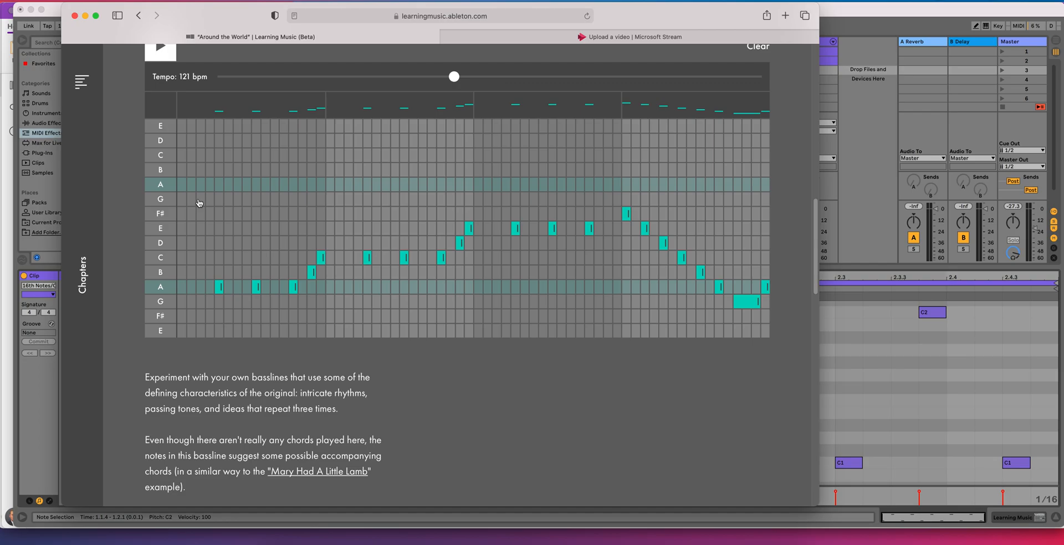
Back in Live, copy the 16th Notes/Octaves clip to the Short Notes on 3 track and move its start marker to 1.1.3.
key(super+Tab)
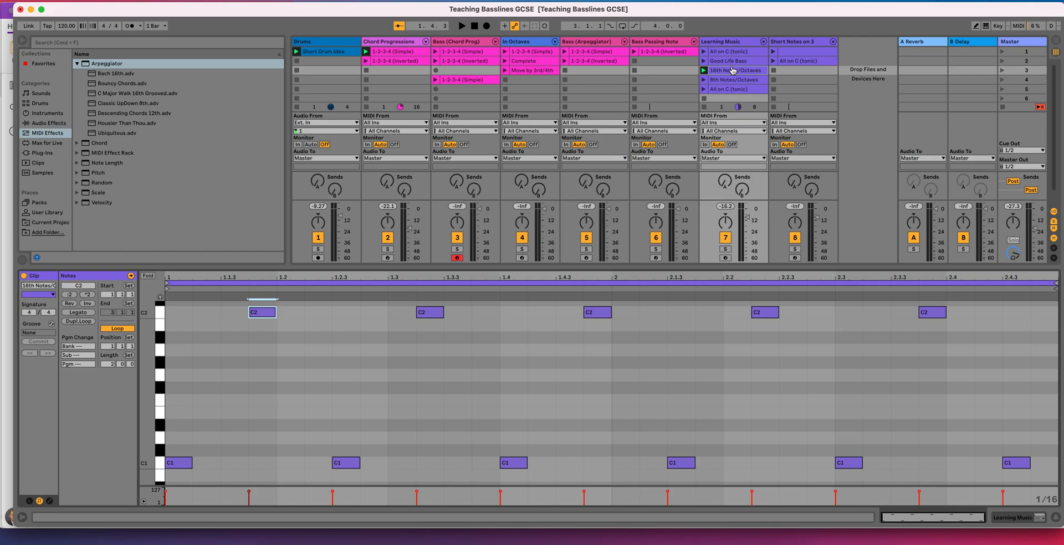
drag(731, 70, 787, 70)
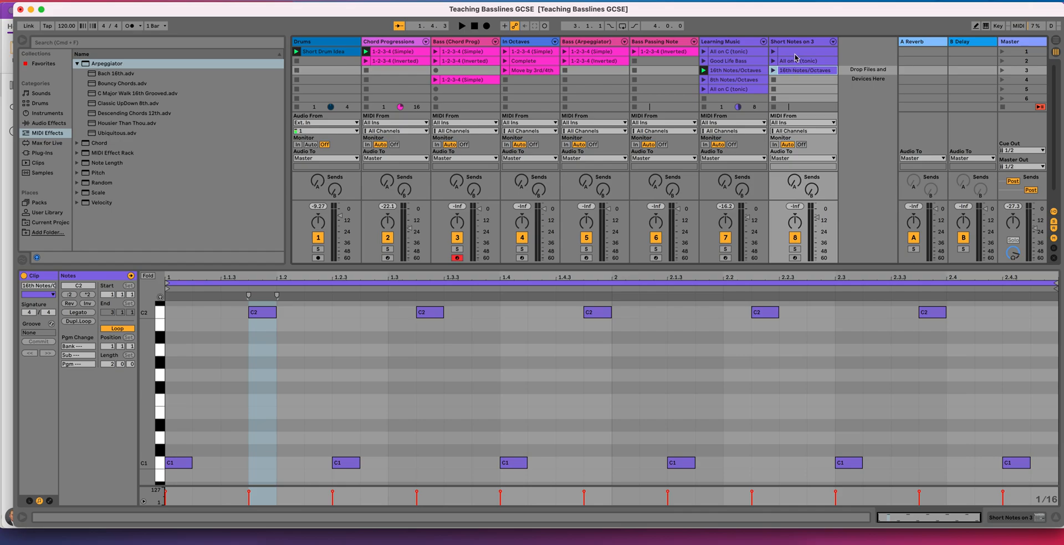
click(794, 42)
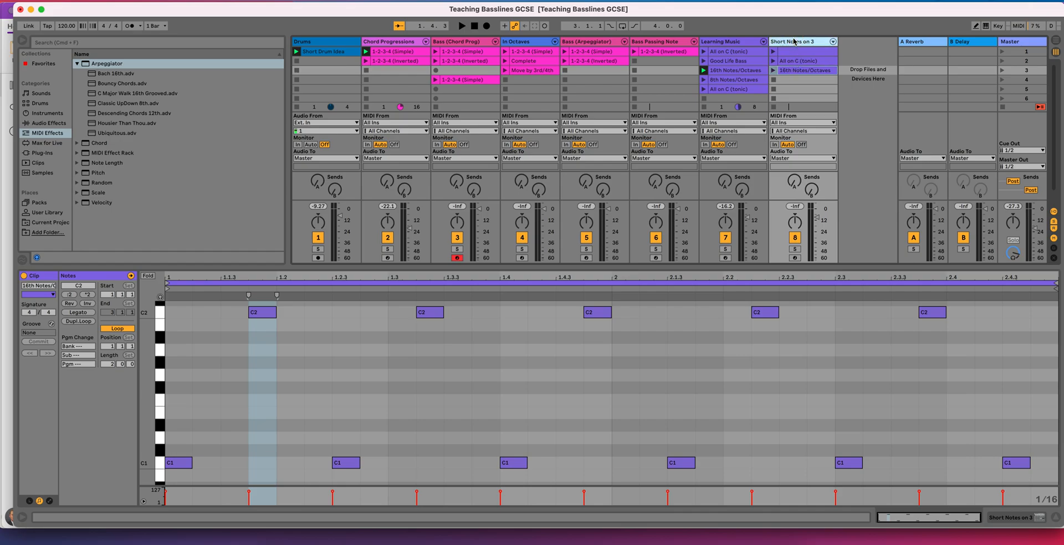
click(799, 73)
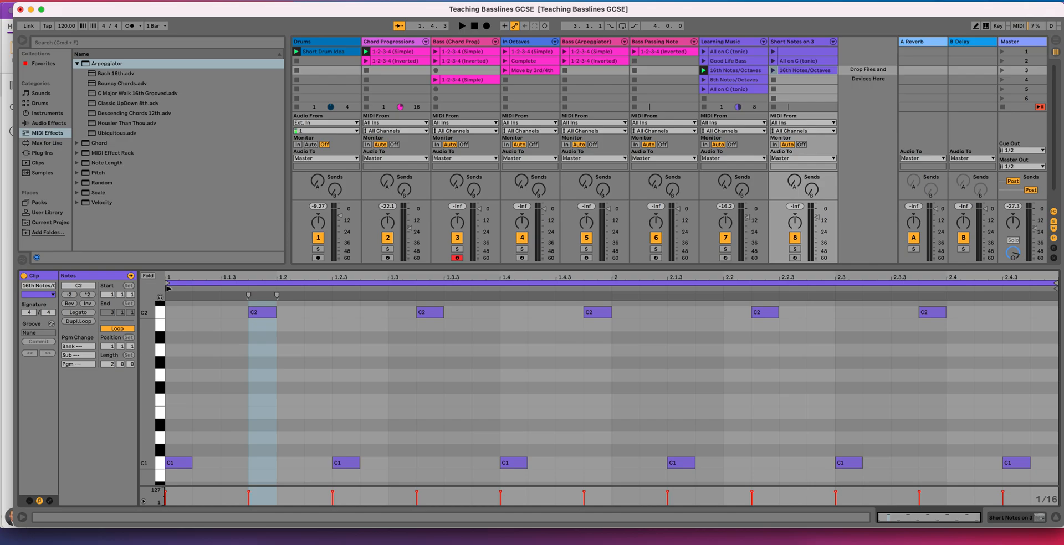
drag(168, 288, 217, 289)
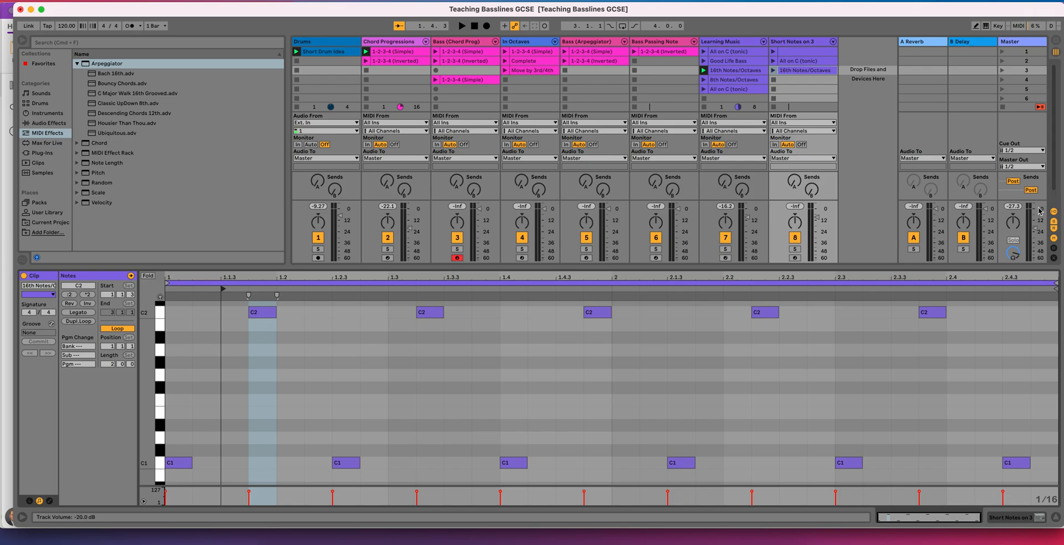
Solo the Short Notes on 3 track, lower its volume, and launch the copied 16th Notes/Octaves clip.
click(795, 250)
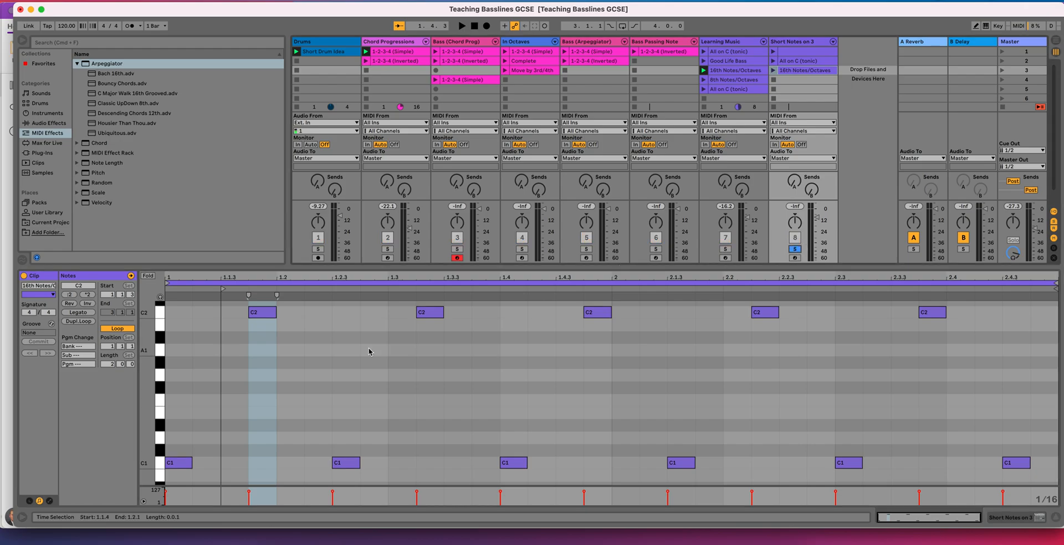
drag(817, 217, 818, 255)
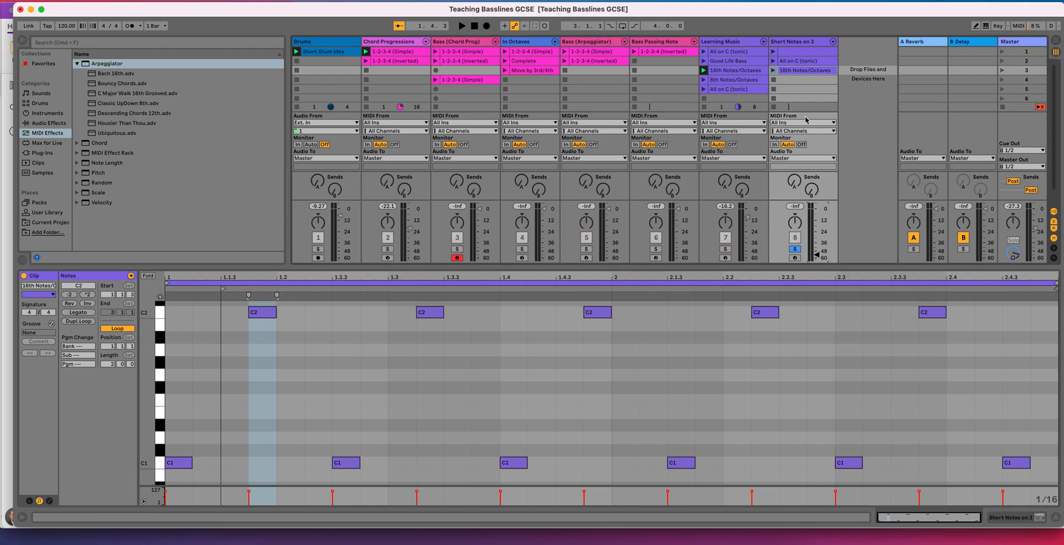
click(774, 70)
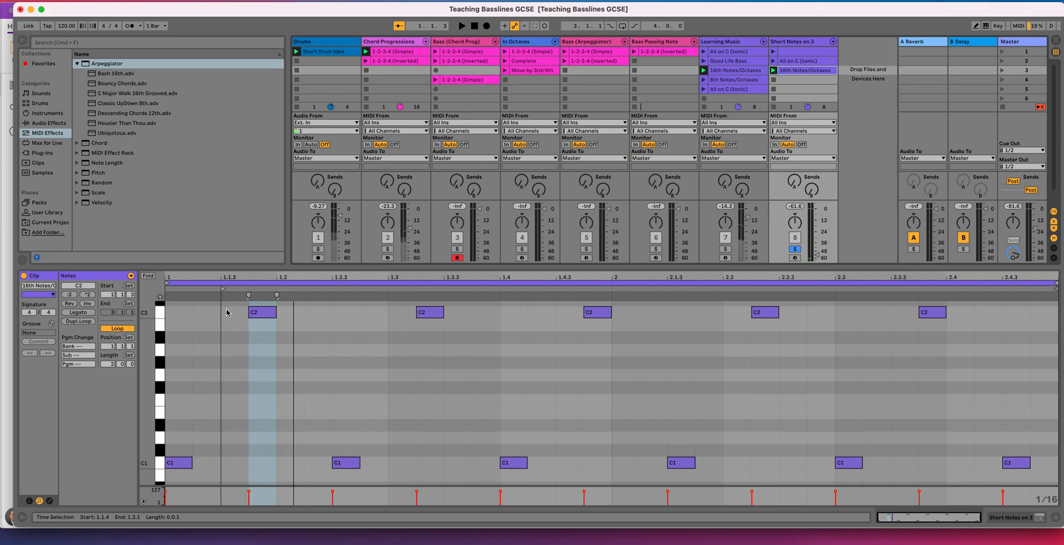
Move the copied clip's start marker to 1.3.
mouse_move(223, 289)
mouse_down()
mouse_move(167, 289)
mouse_move(222, 290)
mouse_up()
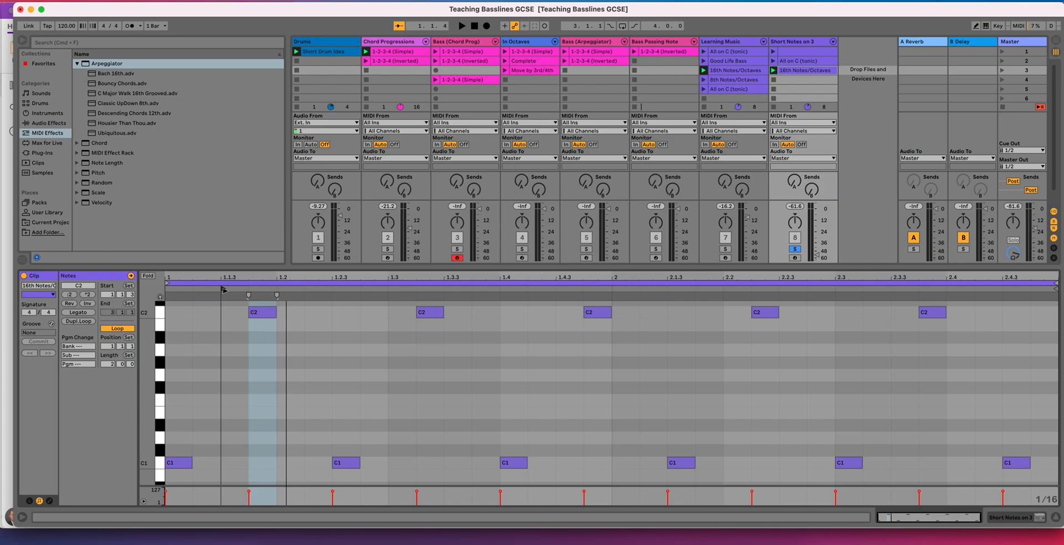
click(231, 304)
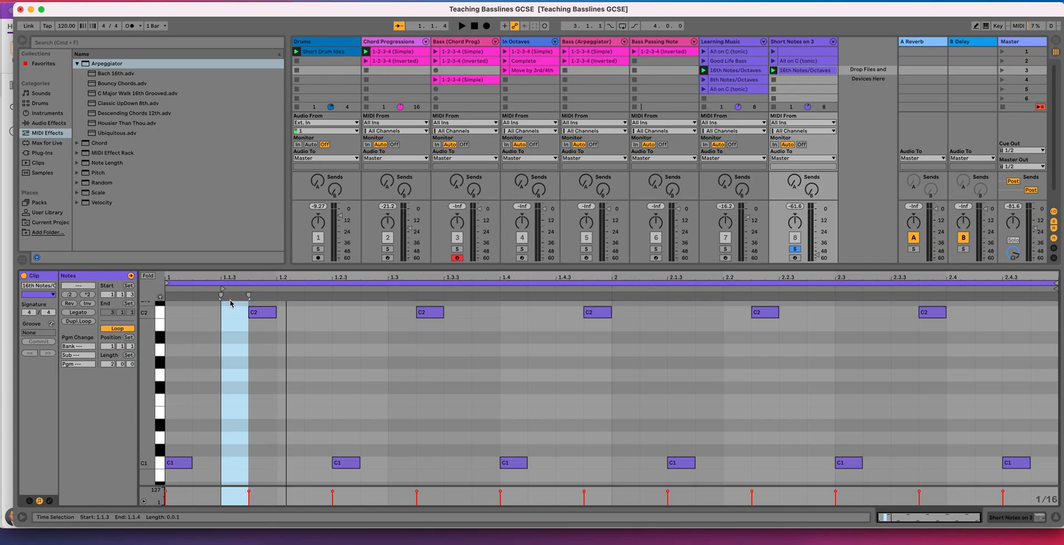
mouse_move(222, 289)
mouse_down()
mouse_move(195, 287)
mouse_move(390, 290)
mouse_up()
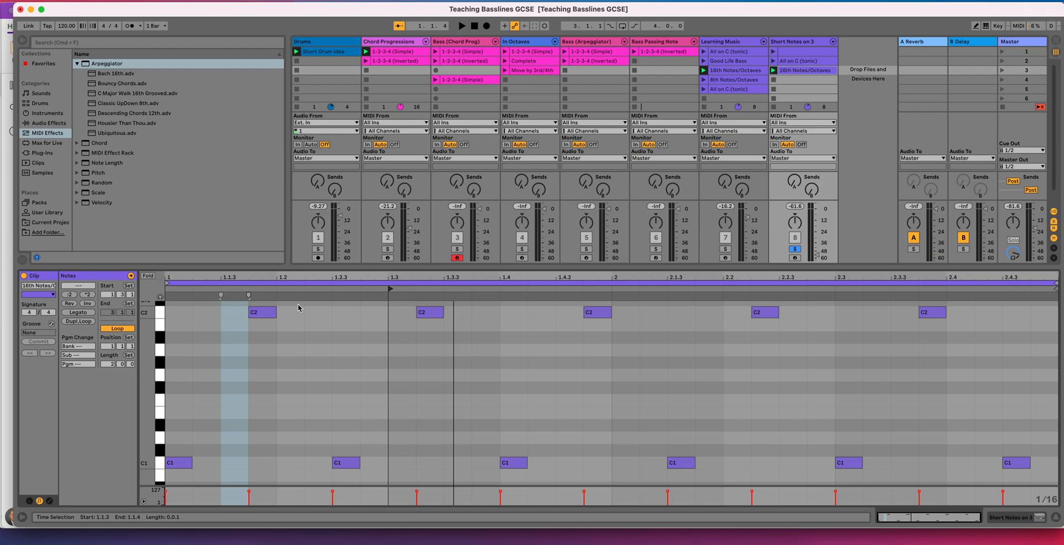
Check the "Around the World" grid in Safari, and delete the C2 note just after 1.3 in the copied clip in Live.
key(super+Tab)
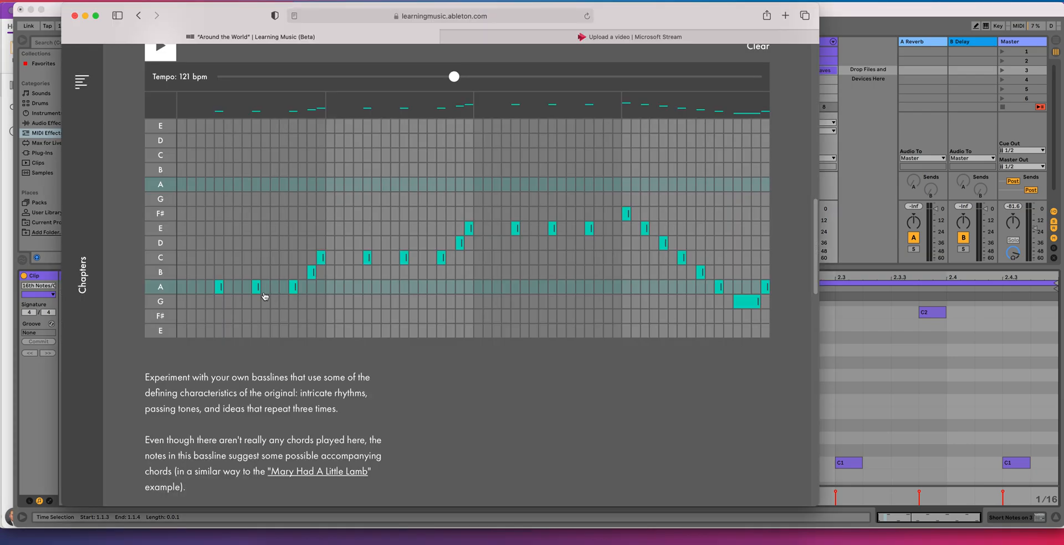
key(super+Tab)
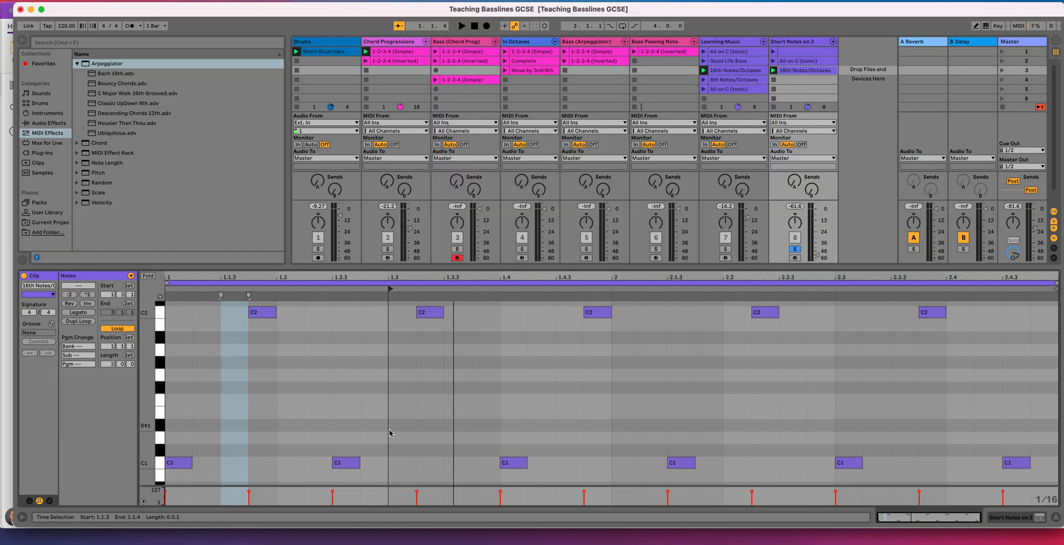
drag(495, 328, 408, 305)
key(Delete)
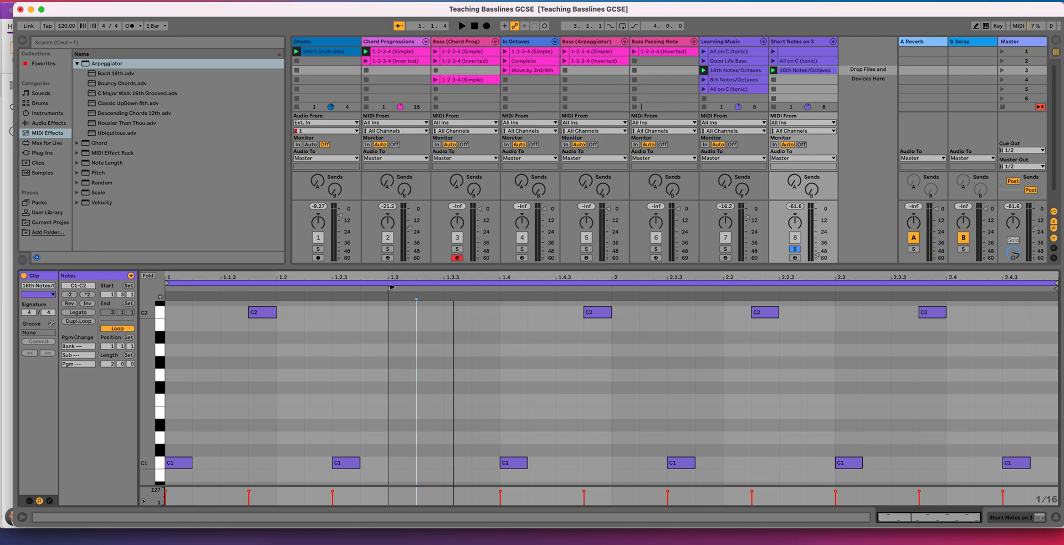
Glance at the Safari grid, and compare the 16th Notes/Octaves and 8th Notes/Octaves clips on Live's Learning Music track.
key(super+Tab)
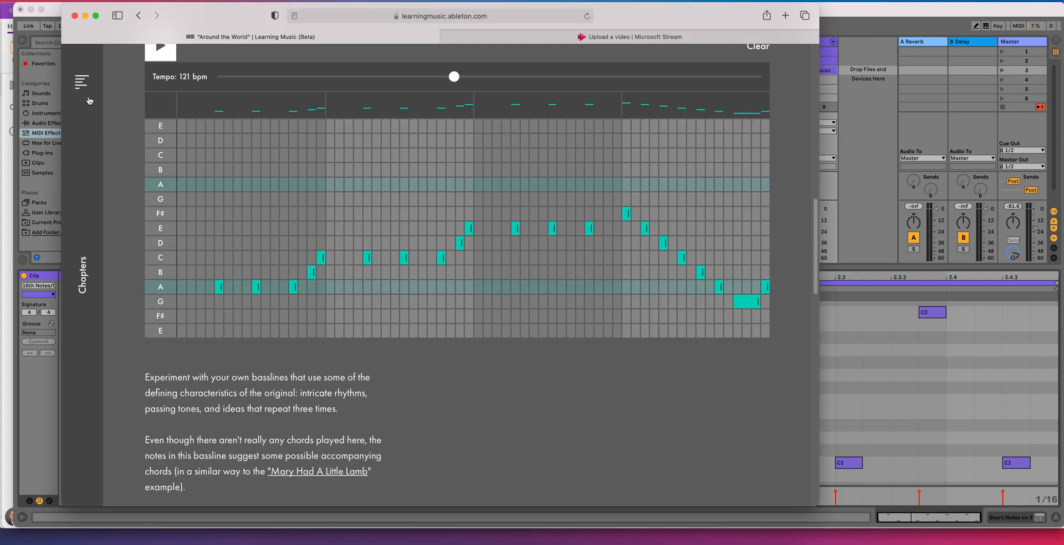
key(super+Tab)
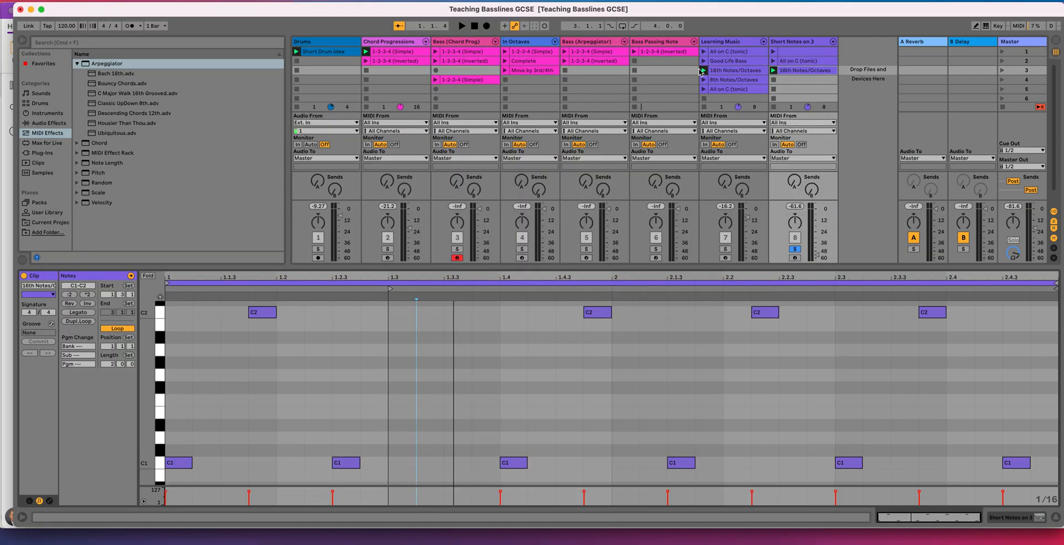
click(721, 80)
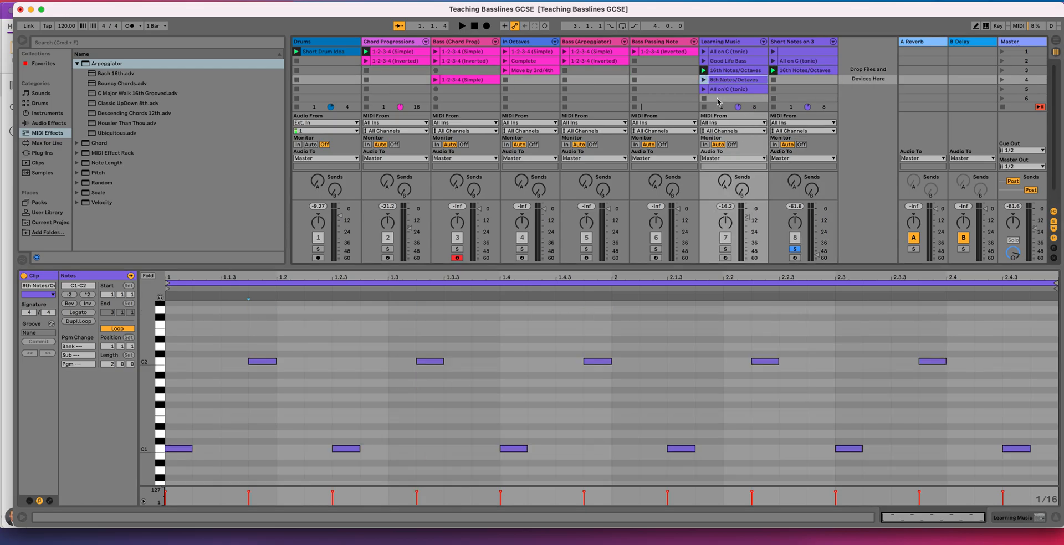
click(735, 71)
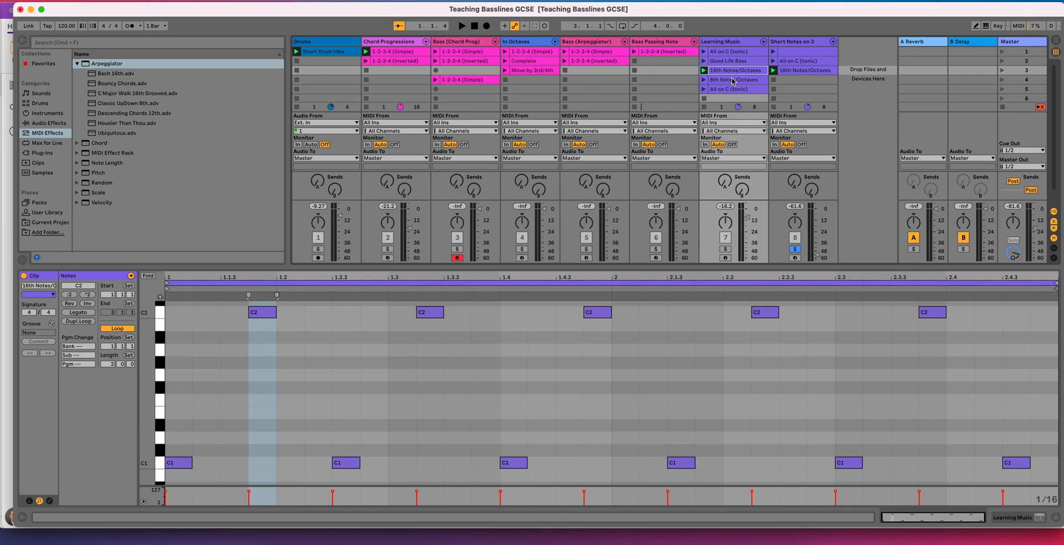
click(734, 80)
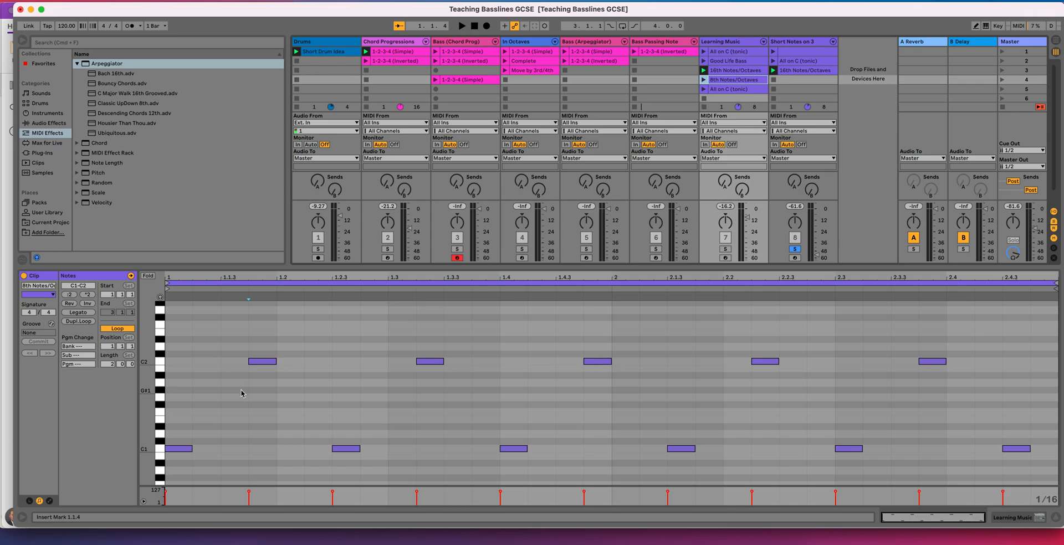
Set the 8th Notes/Octaves clip's fixed grid to 1/8 and lengthen its first C1 note to an eighth note.
click(324, 333)
right_click(324, 332)
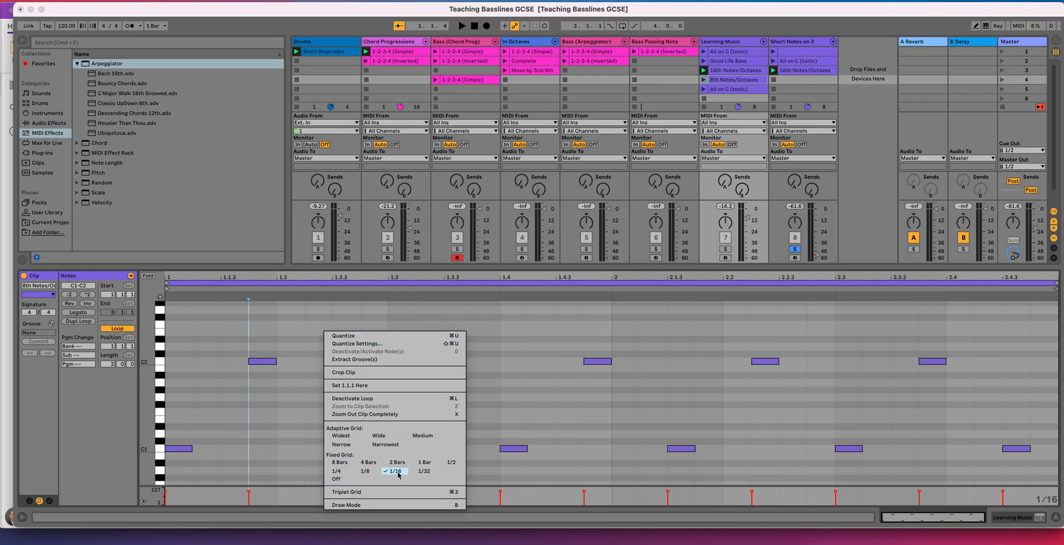
click(366, 472)
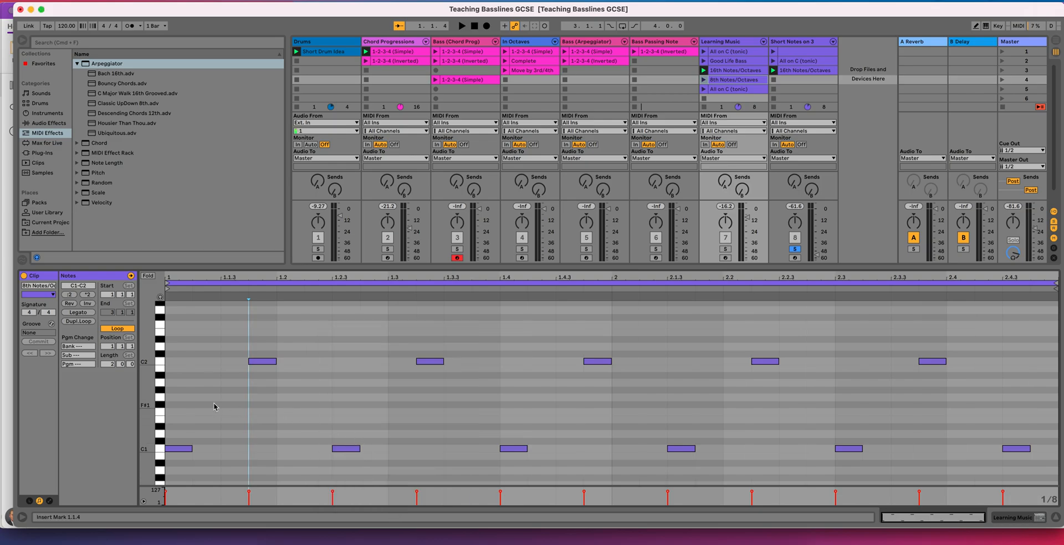
drag(191, 449, 220, 449)
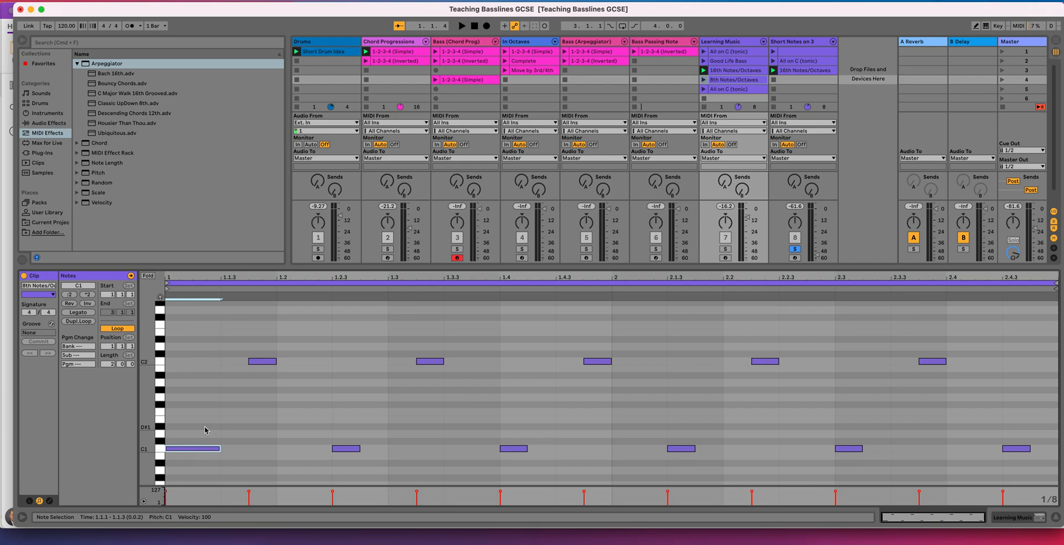
click(209, 455)
drag(209, 455, 226, 479)
drag(232, 415, 267, 471)
drag(291, 421, 309, 397)
click(304, 388)
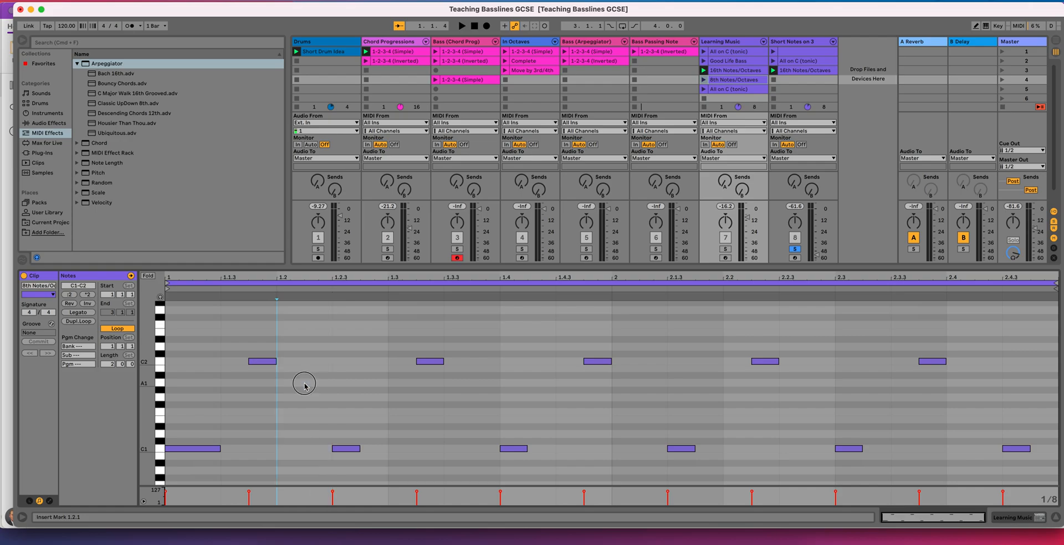
Delete every C2 note and all C1 notes after the first from the 8th Notes/Octaves clip.
drag(309, 352, 238, 373)
click(236, 339)
drag(234, 324, 924, 395)
key(Delete)
drag(1032, 418, 355, 465)
key(Delete)
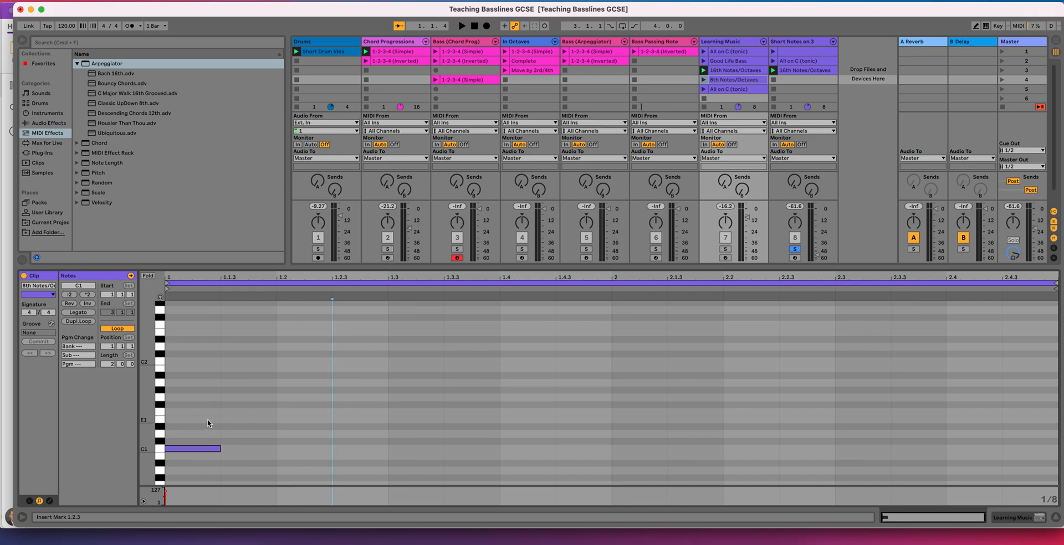
Add eighth-note C1 notes at 1.2.3, 1.4, 2.1.3, 2.3 and 2.4.3 in the 8th Notes/Octaves clip.
drag(190, 428, 214, 475)
drag(239, 435, 275, 484)
click(305, 454)
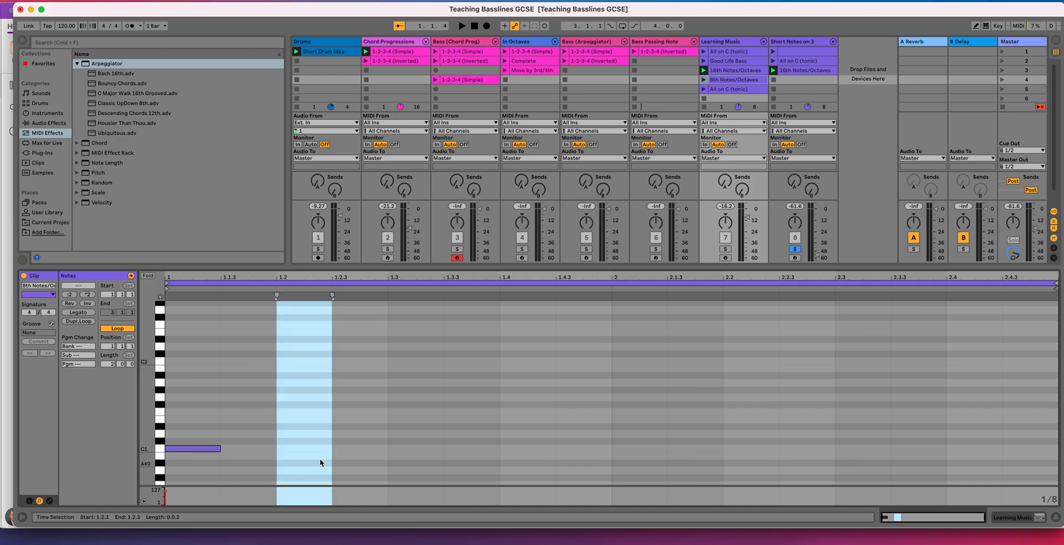
double_click(354, 448)
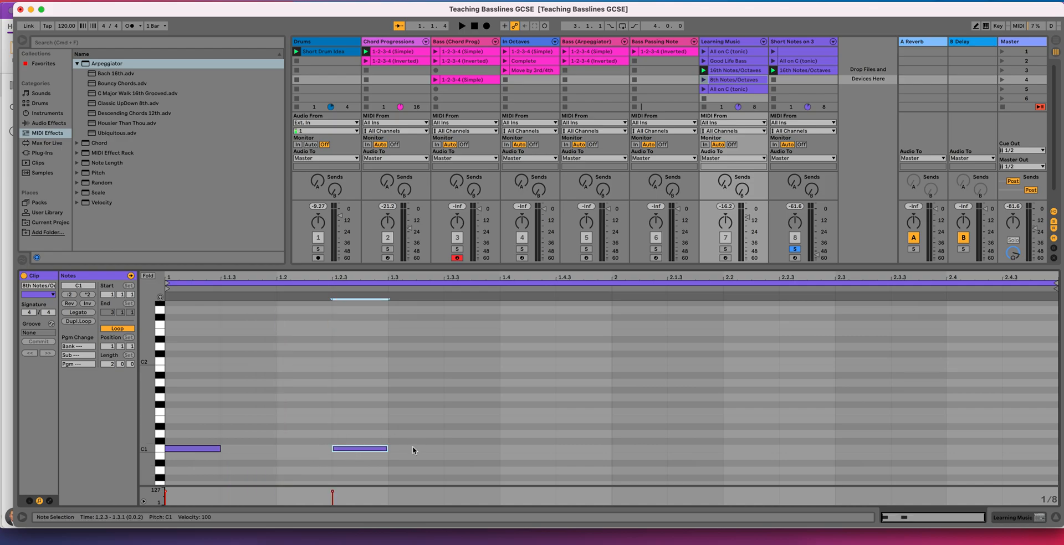
double_click(508, 450)
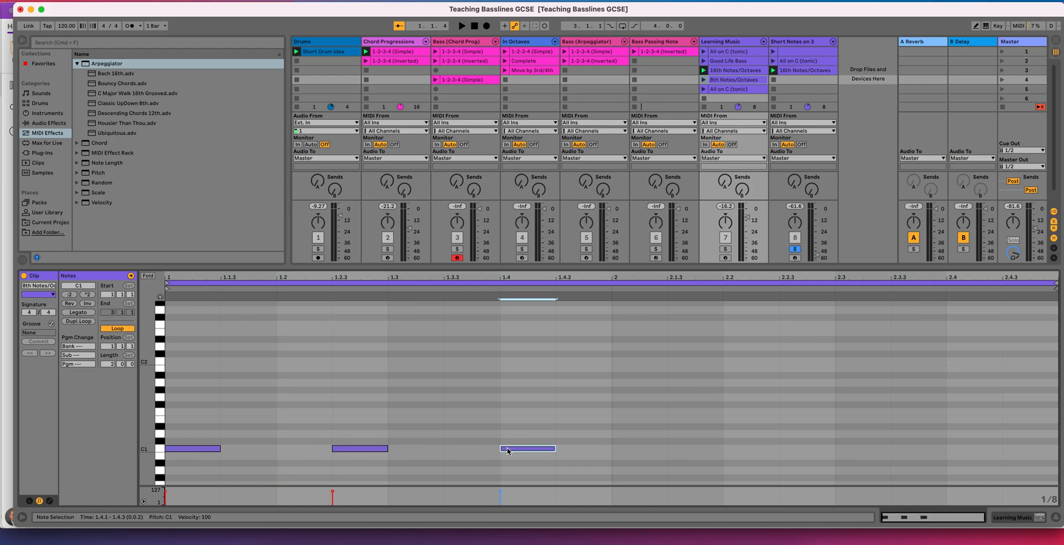
double_click(685, 450)
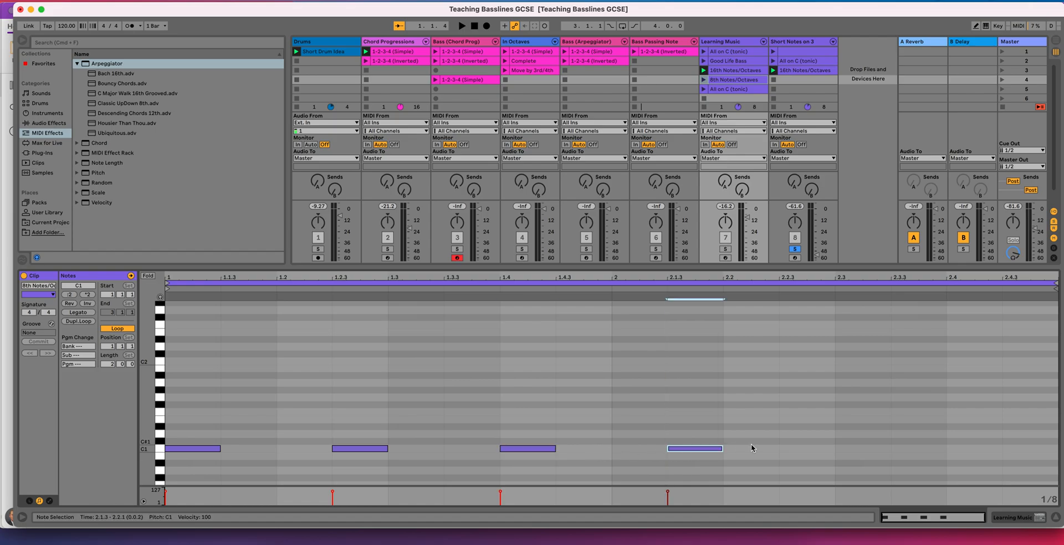
double_click(852, 449)
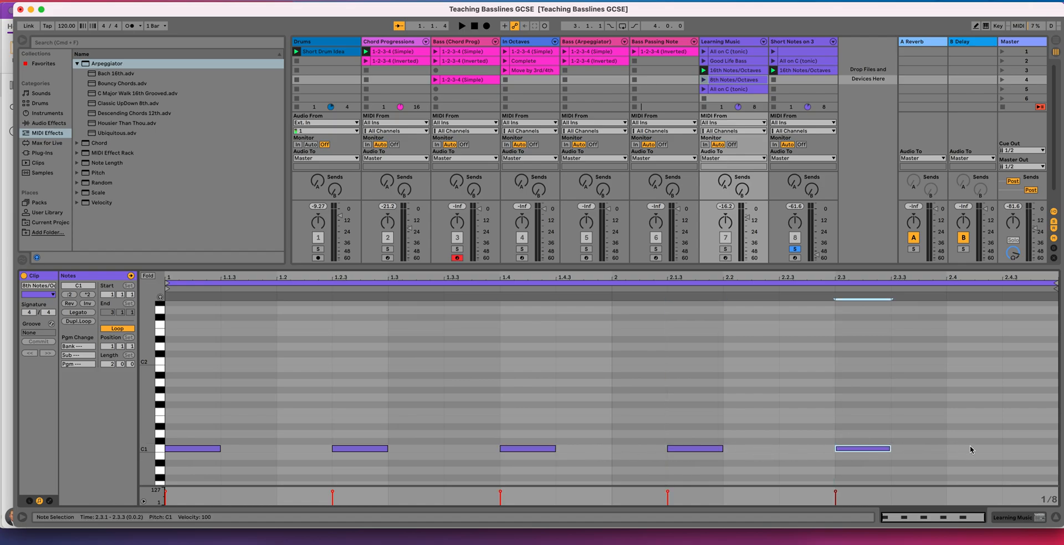
double_click(1014, 450)
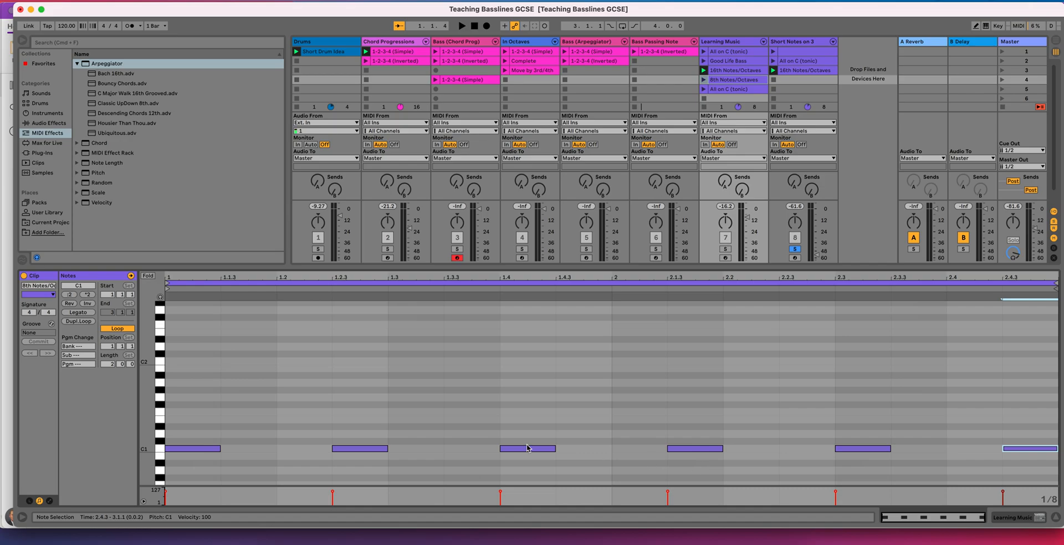
Check the note editor's grid options without changing them, and open the Good Life Bass clip.
right_click(289, 353)
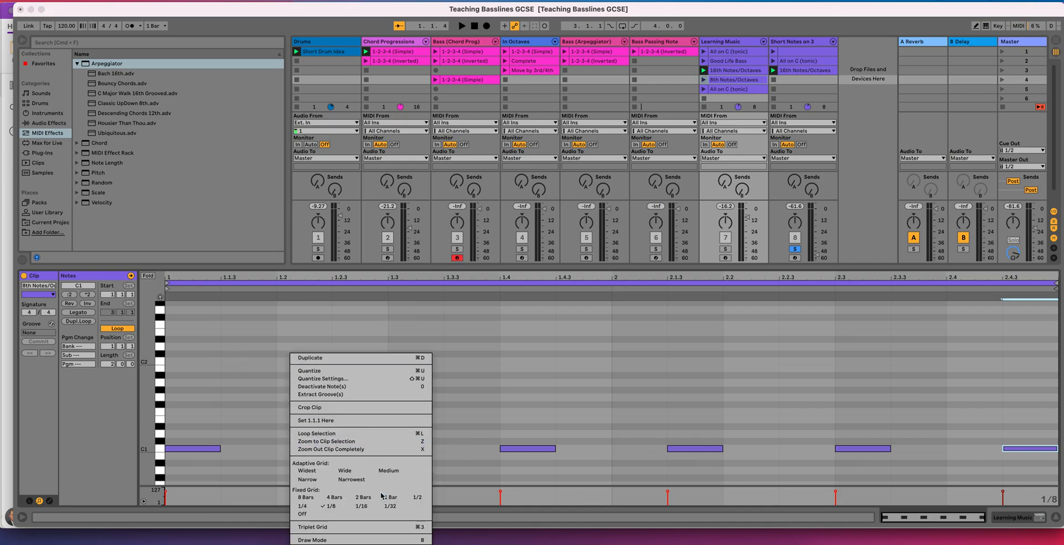
click(561, 349)
click(728, 63)
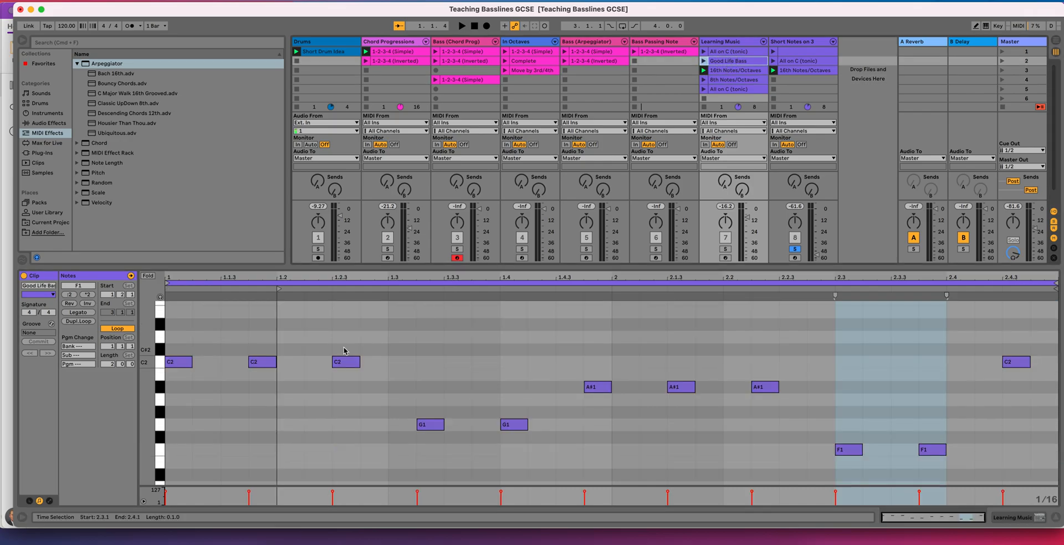
Duplicate the 8th Notes/Octaves clip's loop to four bars and shift the copied C1 notes to start at 3.2.
right_click(373, 346)
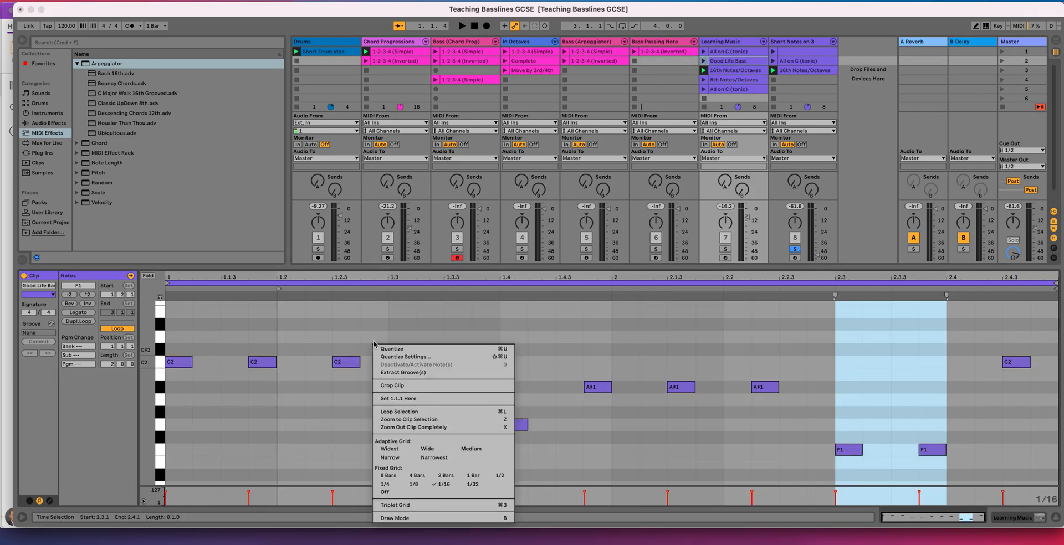
click(581, 349)
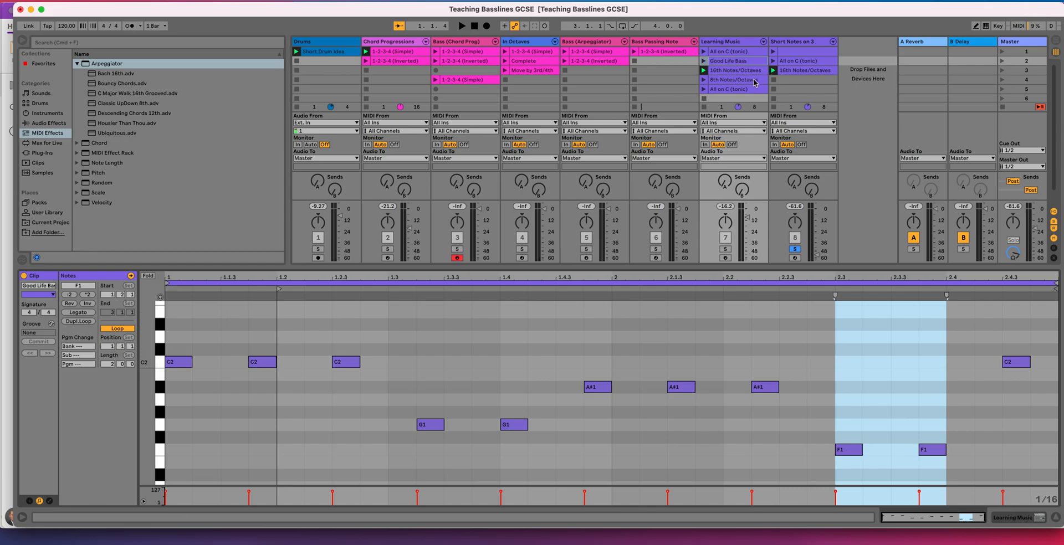
click(745, 79)
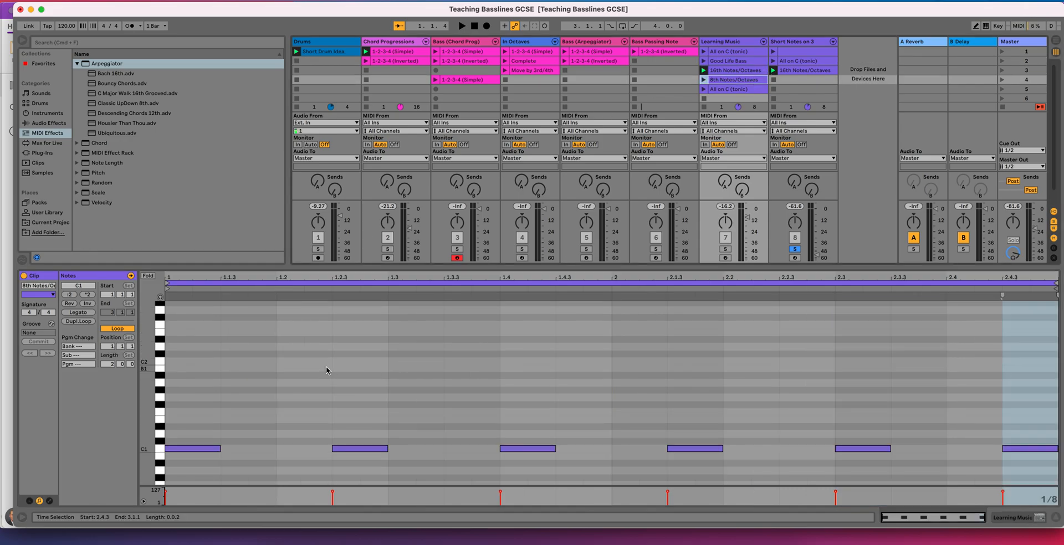
click(79, 321)
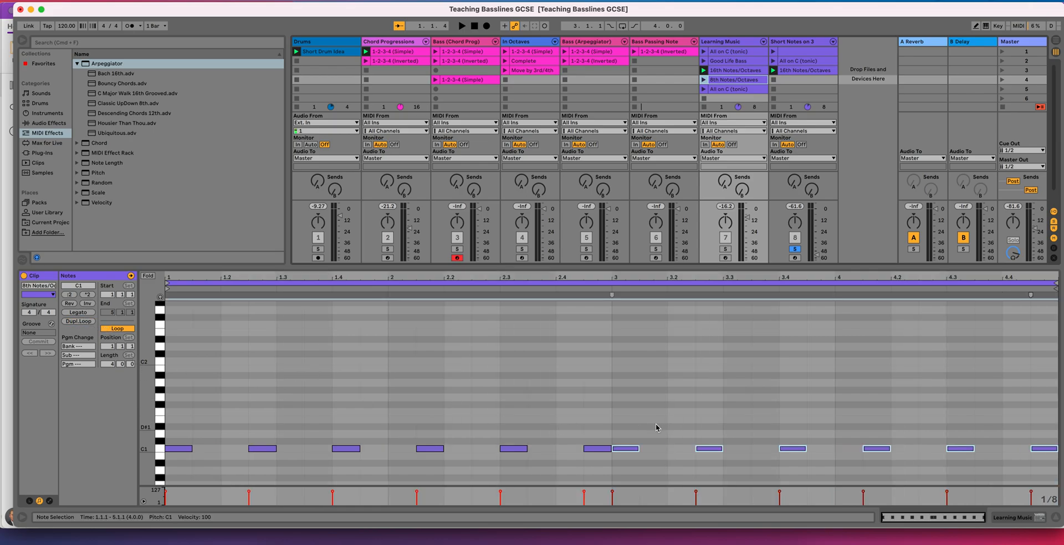
click(628, 449)
drag(628, 450, 675, 450)
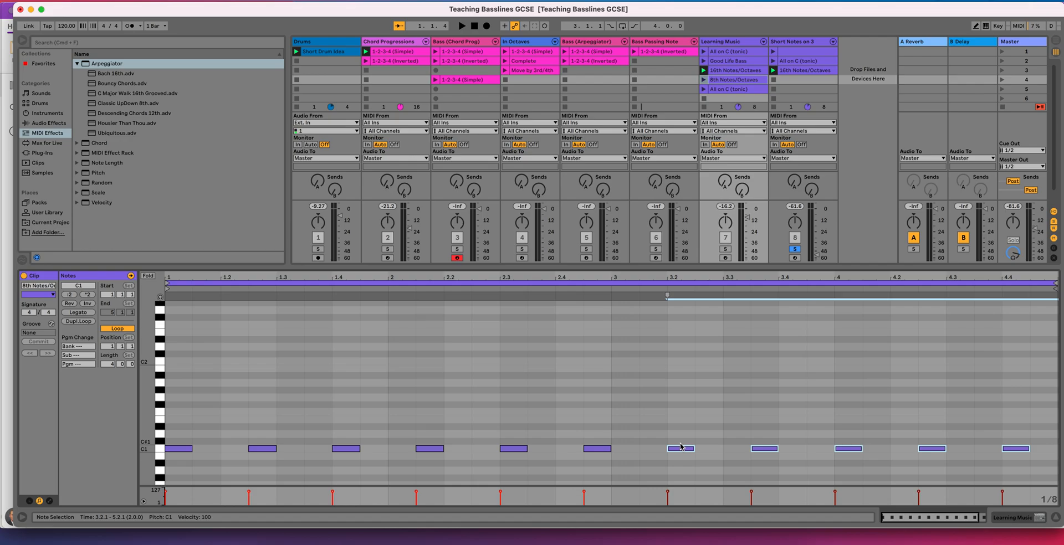
Compare the first and last All on C (tonic) clips in the Learning Music track and check the last clip's note grid options.
click(734, 91)
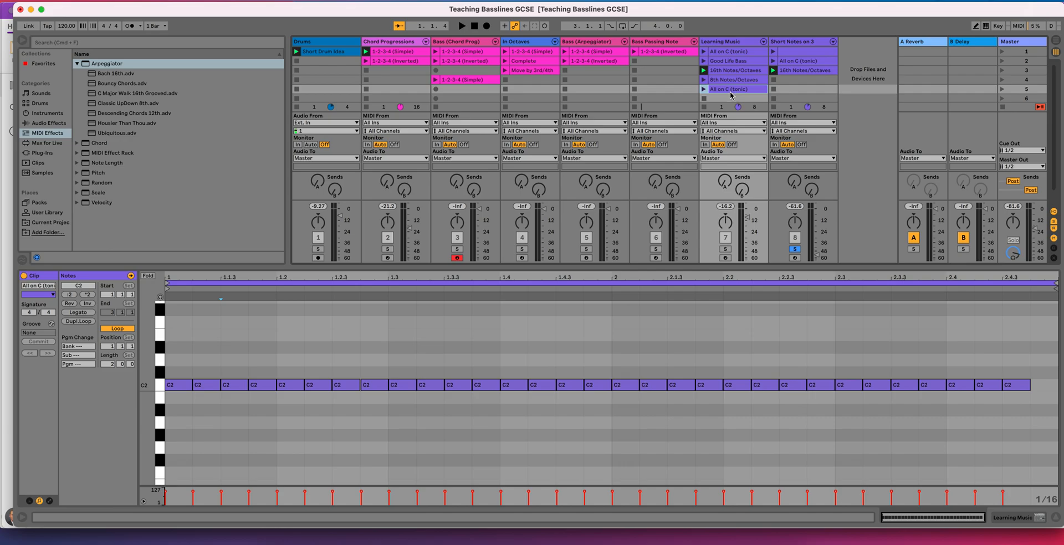
click(723, 52)
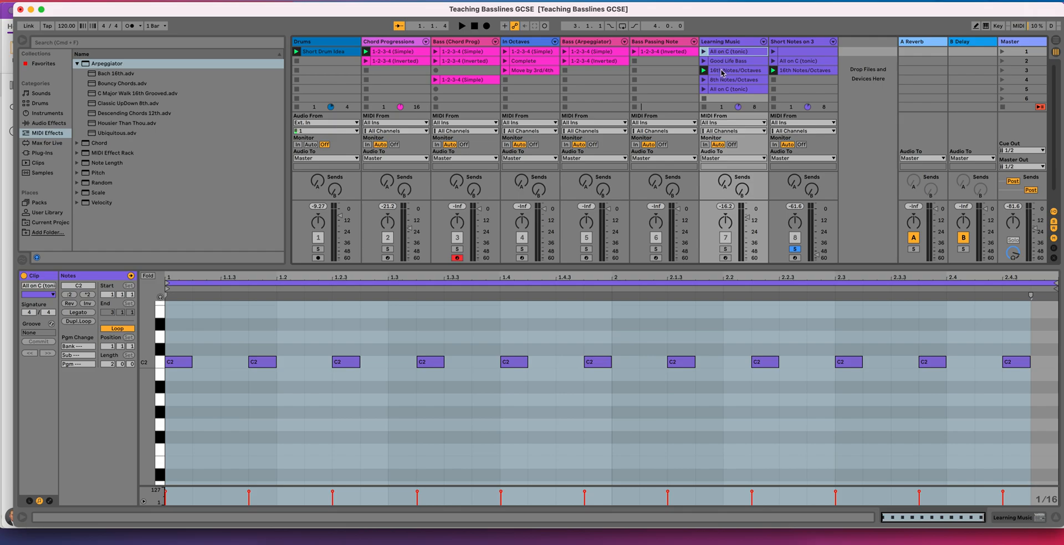
click(723, 89)
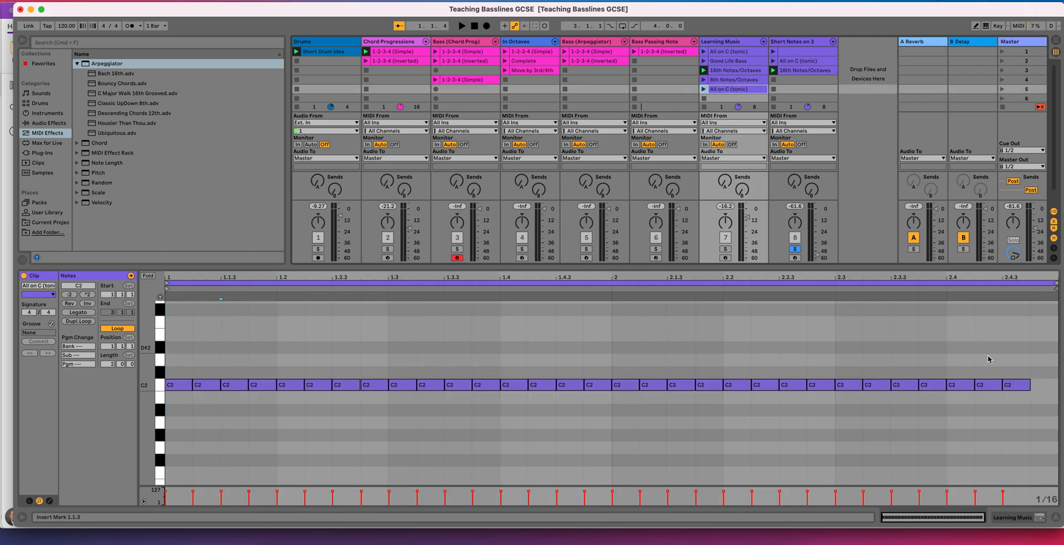
click(180, 384)
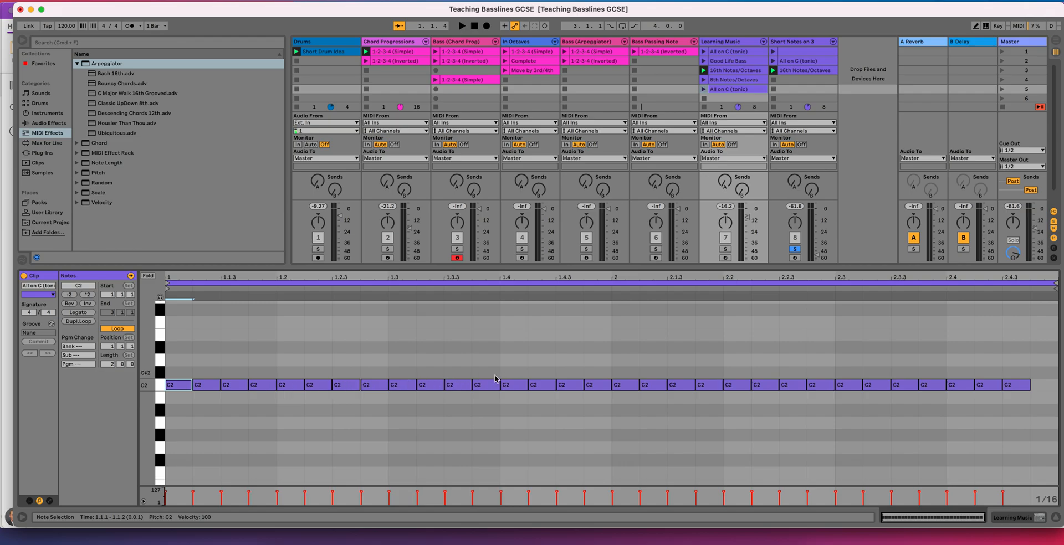
key(b)
mouse_move(427, 346)
mouse_down()
mouse_move(584, 348)
mouse_move(433, 337)
mouse_up()
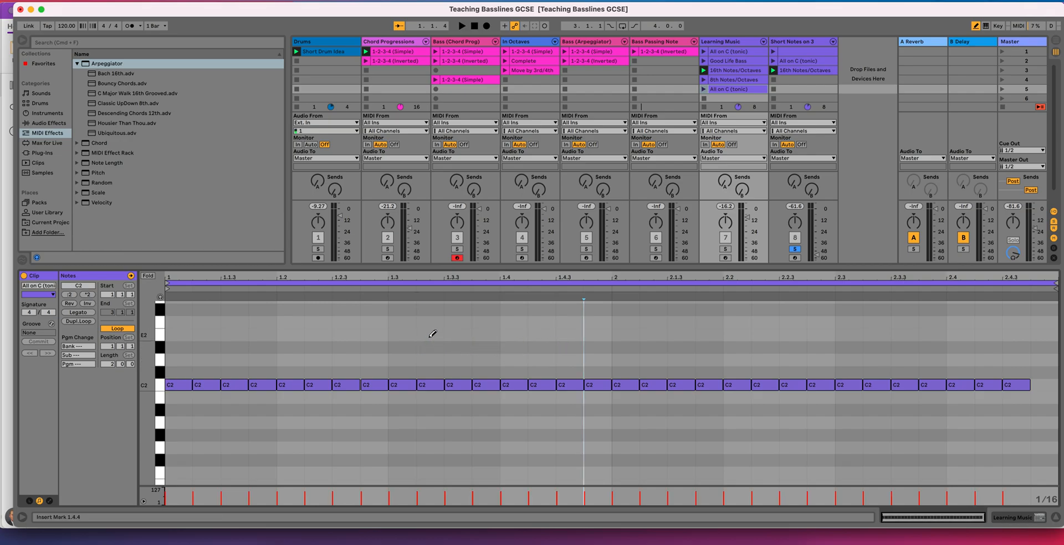
right_click(432, 338)
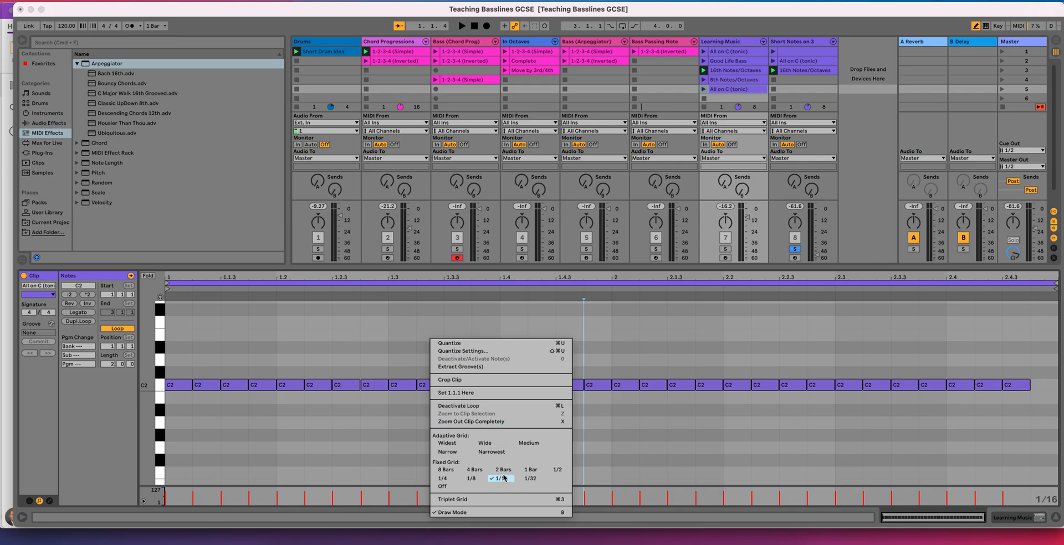
click(396, 448)
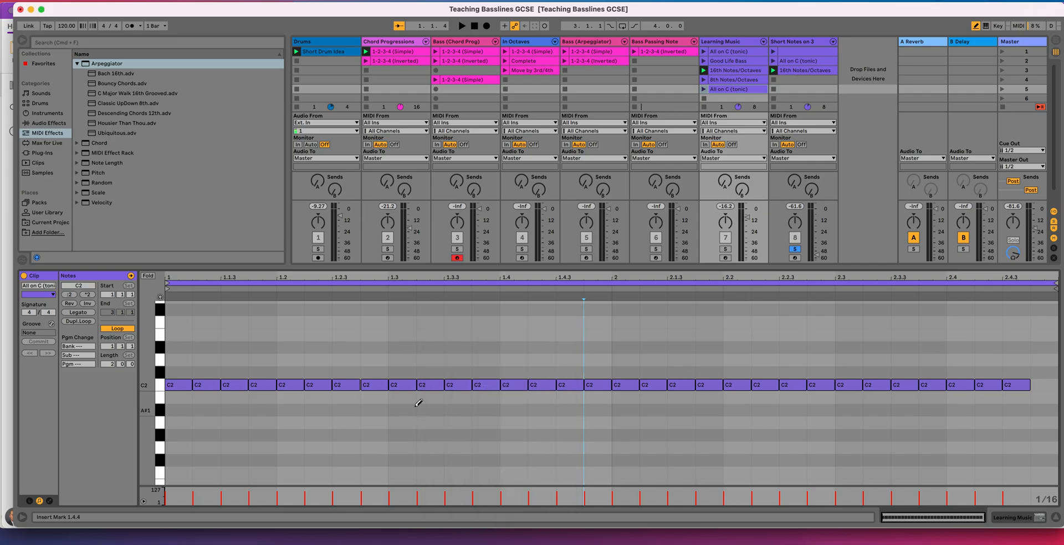
Switch to the browser and view the bassline pattern in the Learning Music lesson "Oblivion" from the Basslines chapter.
key(super+Tab)
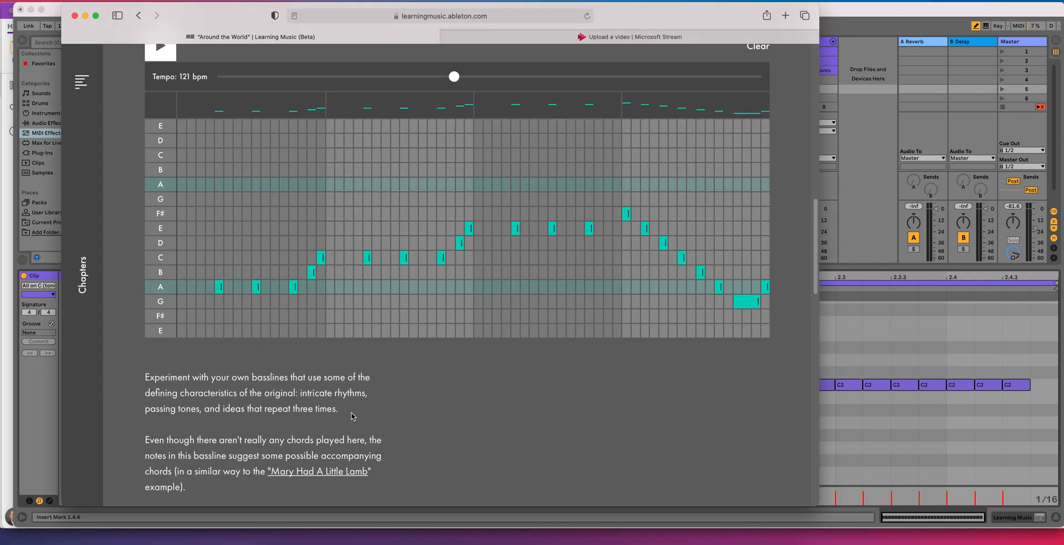
click(78, 92)
click(314, 210)
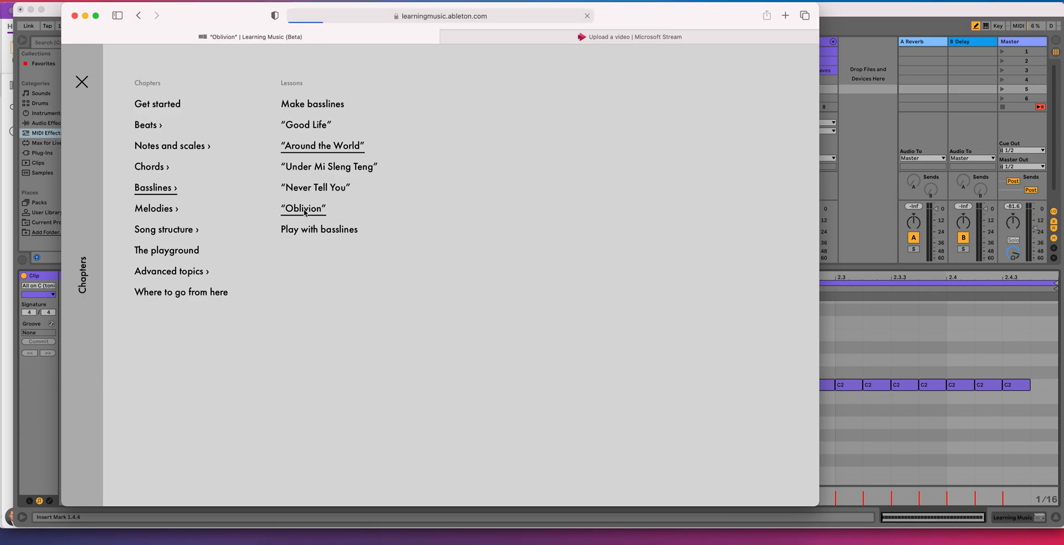
scroll(777, 205, down, 5)
scroll(777, 205, down, 5)
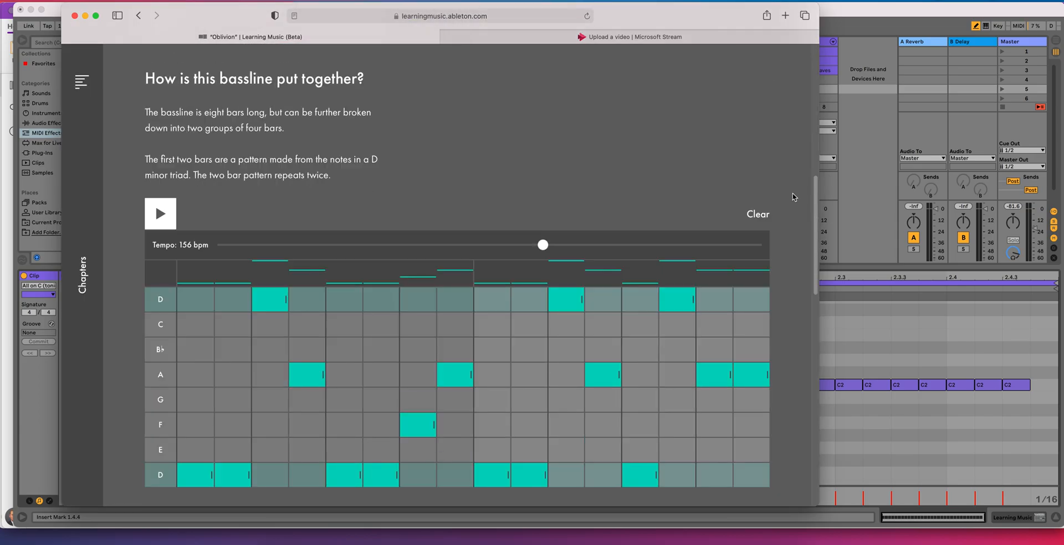
scroll(792, 199, down, 2)
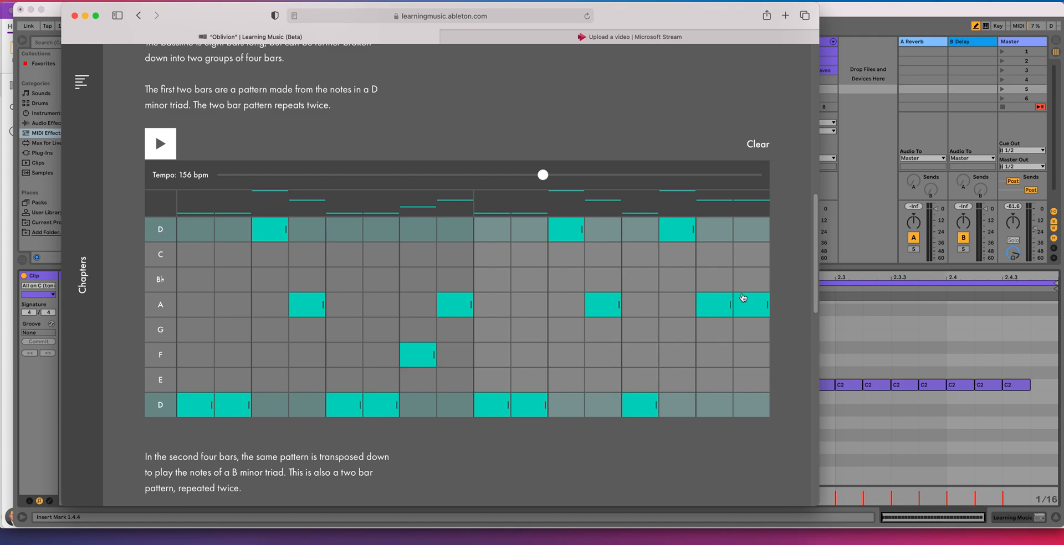
Switch back to Ableton Live and raise the note at 1.1.3 by an octave to C3 in the last All on C (tonic) clip.
key(super+Tab)
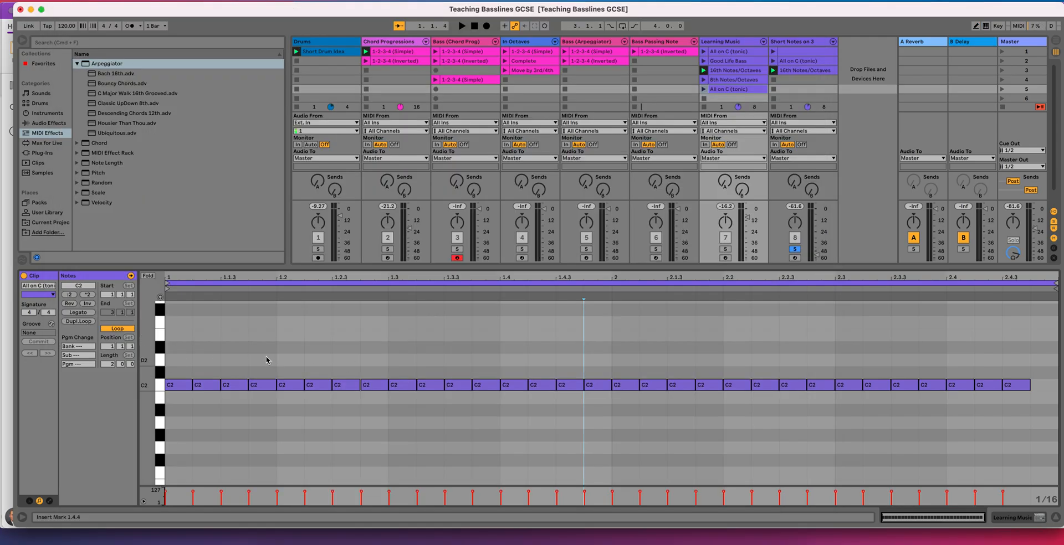
scroll(186, 355, down, 2)
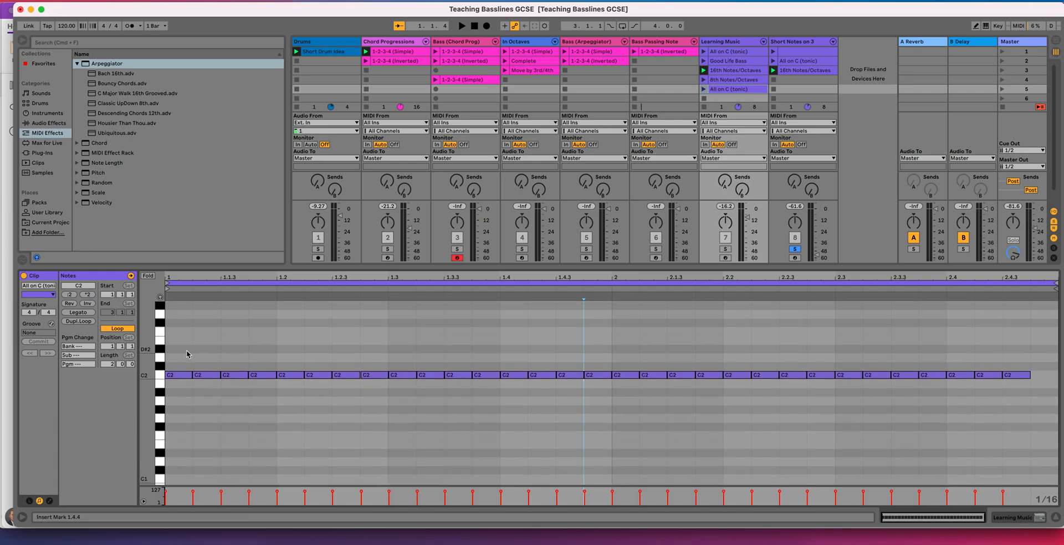
scroll(187, 354, up, 3)
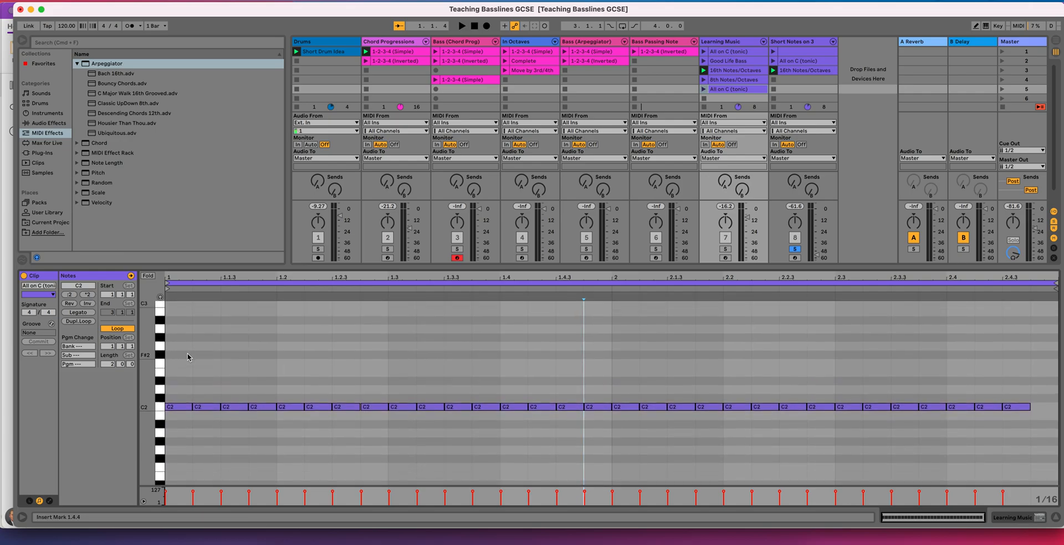
key(super+Tab)
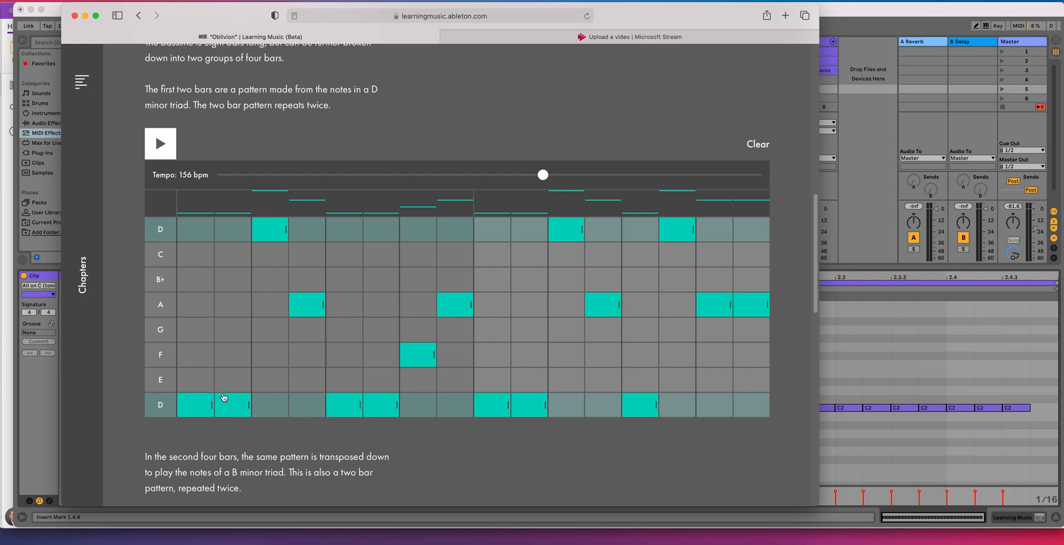
key(super+Tab)
click(161, 411)
click(191, 394)
key(super+Tab)
key(super+Tab)
click(234, 408)
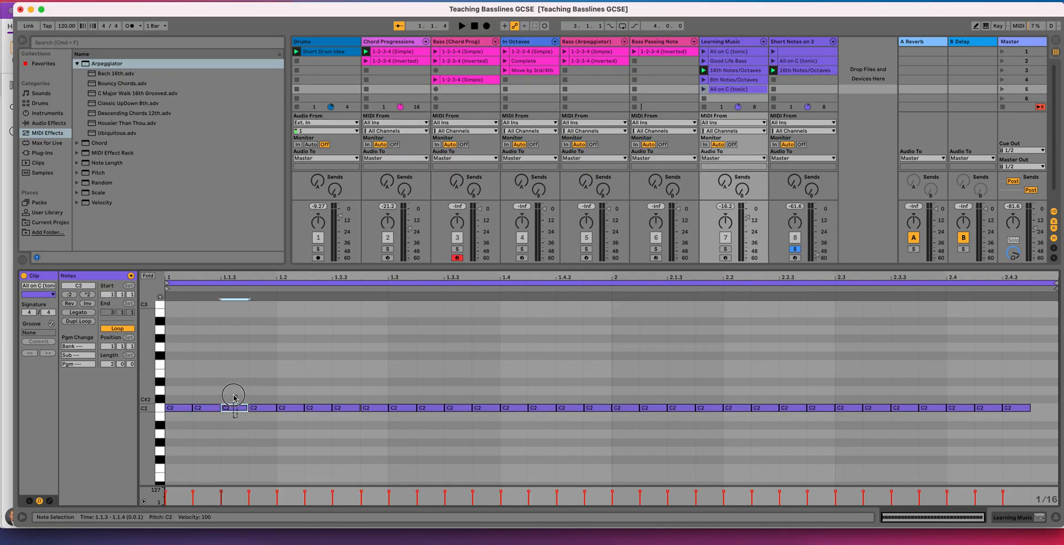
key(shift+Up)
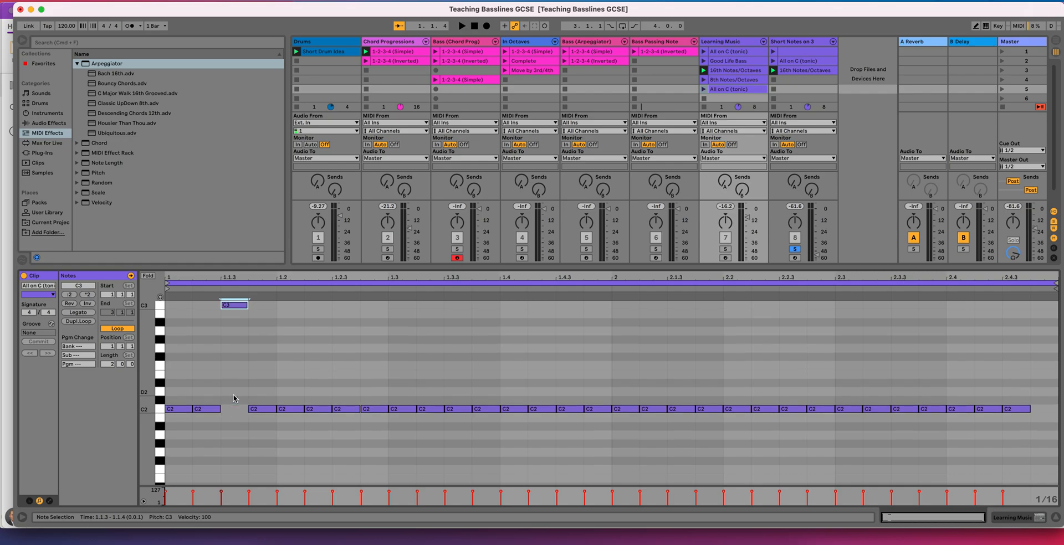
Check the fourth note of the Oblivion pattern in the browser and raise the clip's note at 1.1.4 to G2.
key(super+Tab)
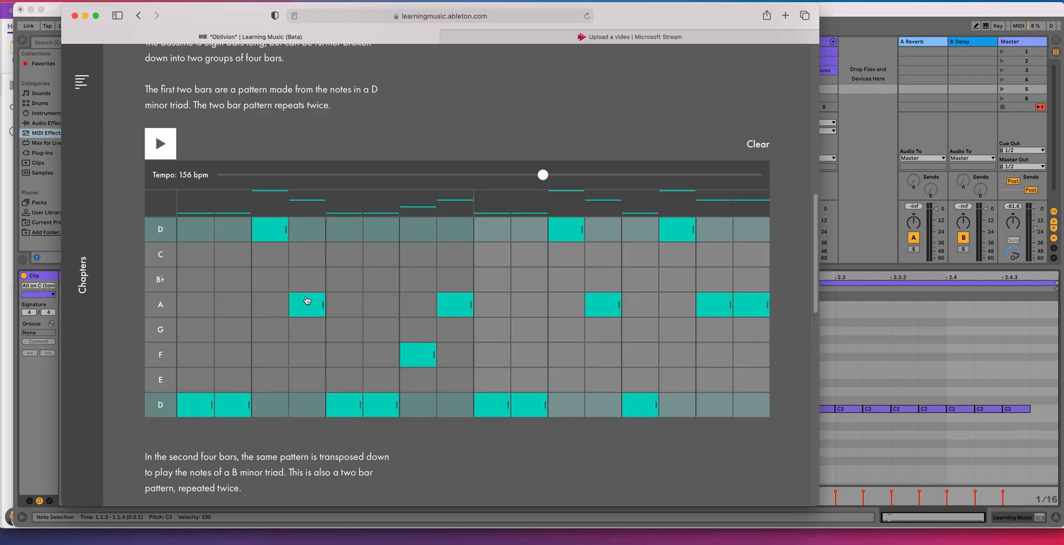
key(super+Tab)
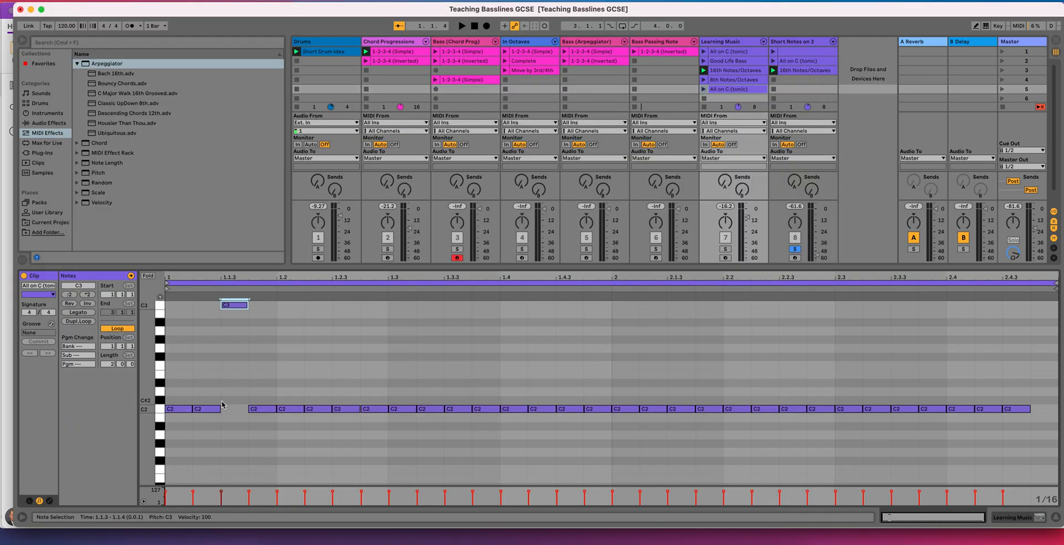
click(256, 409)
key(Up)
key(Up)
key(Up)
key(Up)
key(Up)
key(Up)
key(Up)
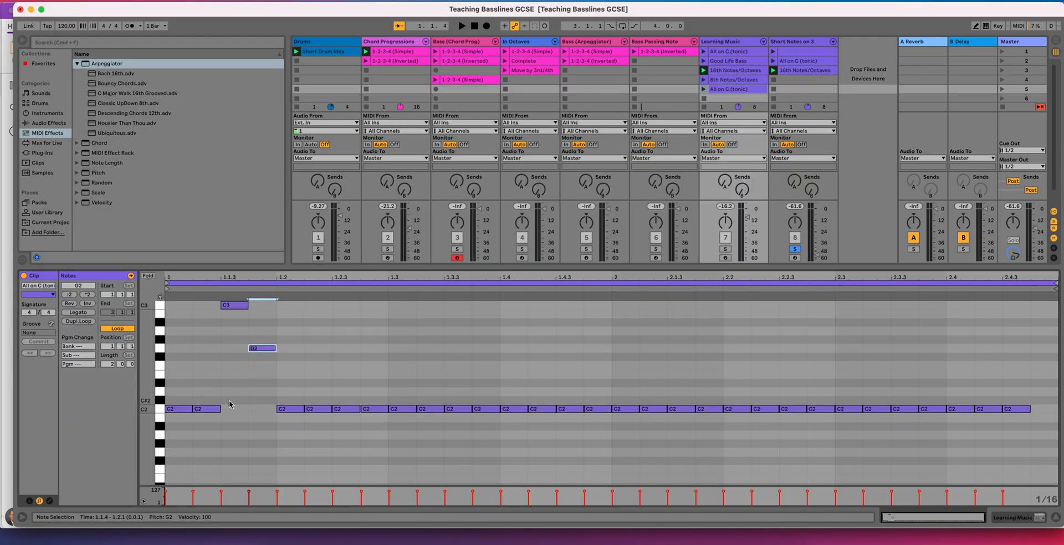
Audition the chord tones on the piano roll, then raise the note at 1.2.3 to E2 and the note at 1.2.4 to G2, following the Oblivion pattern.
click(160, 411)
click(160, 392)
click(160, 353)
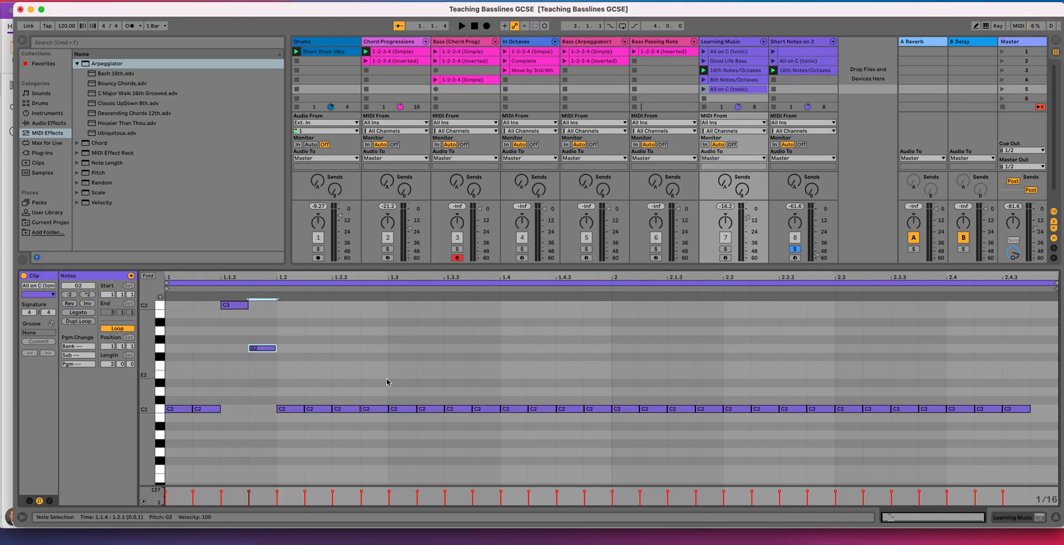
drag(349, 410, 350, 378)
key(super+Tab)
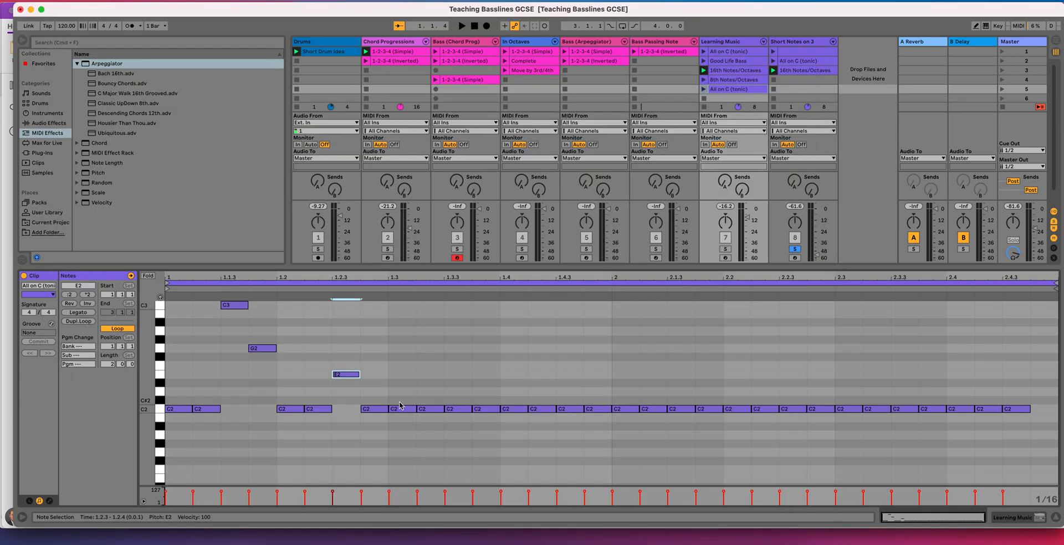
drag(375, 409, 381, 350)
key(super+Tab)
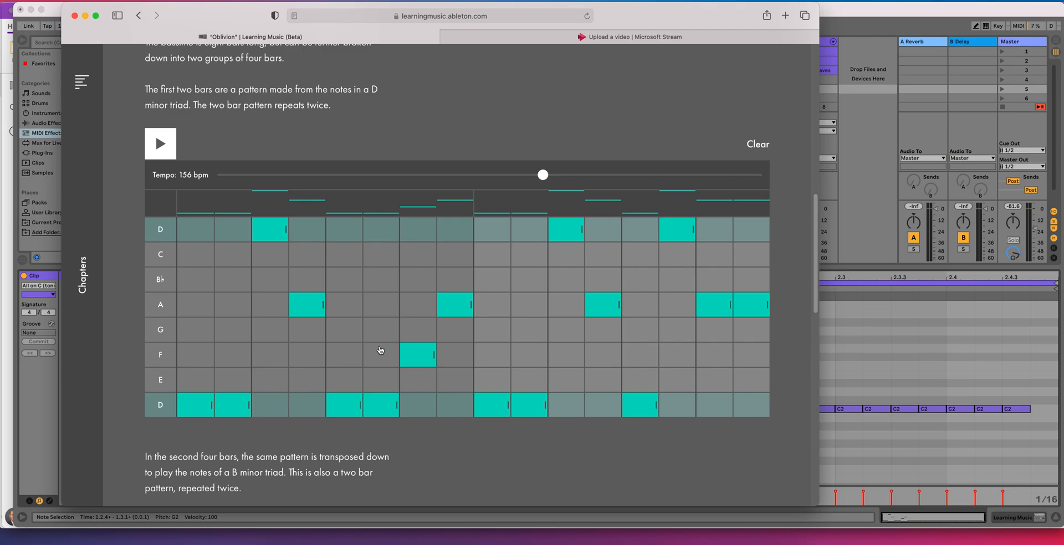
key(super+Tab)
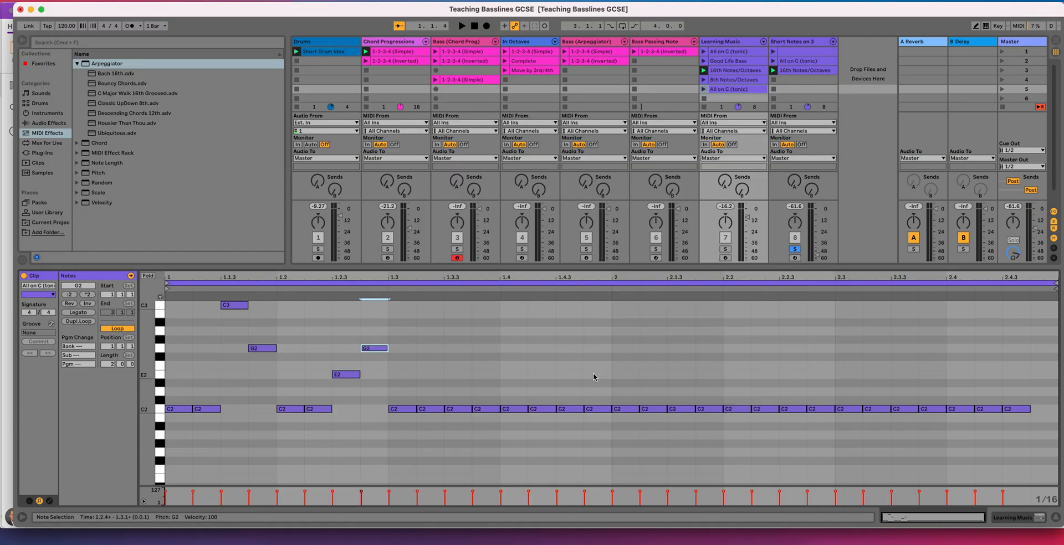